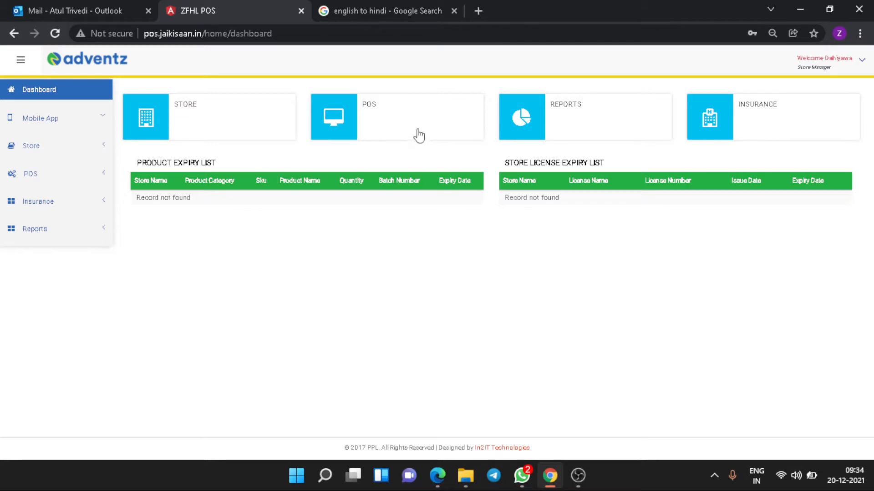
Open the Store Expenses list in ZFHL POS's POS section, after briefly visiting Cash Sale.
click(419, 130)
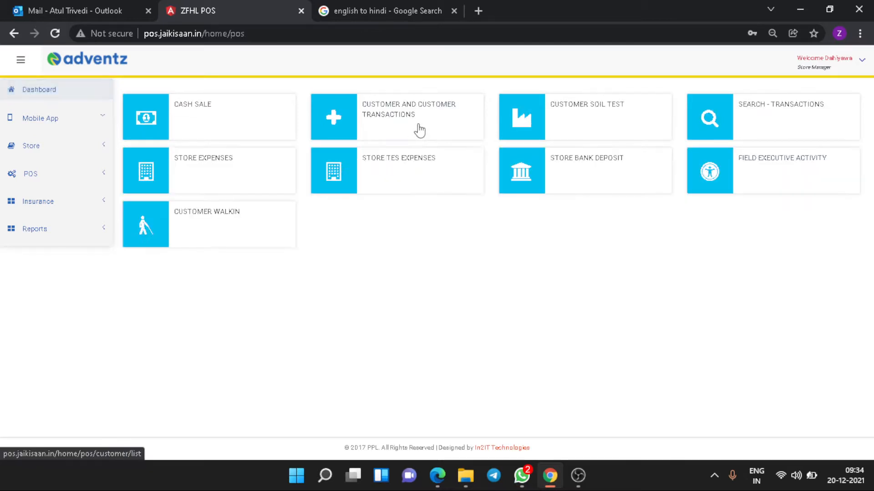
click(242, 133)
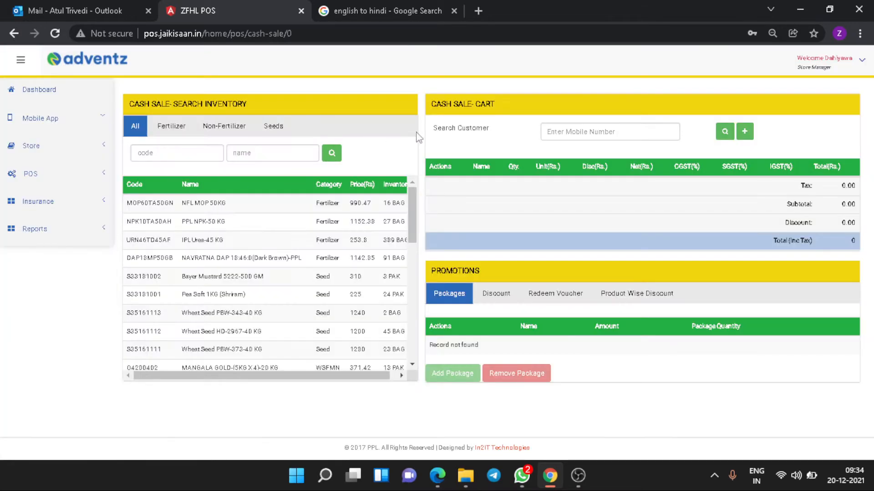
click(84, 94)
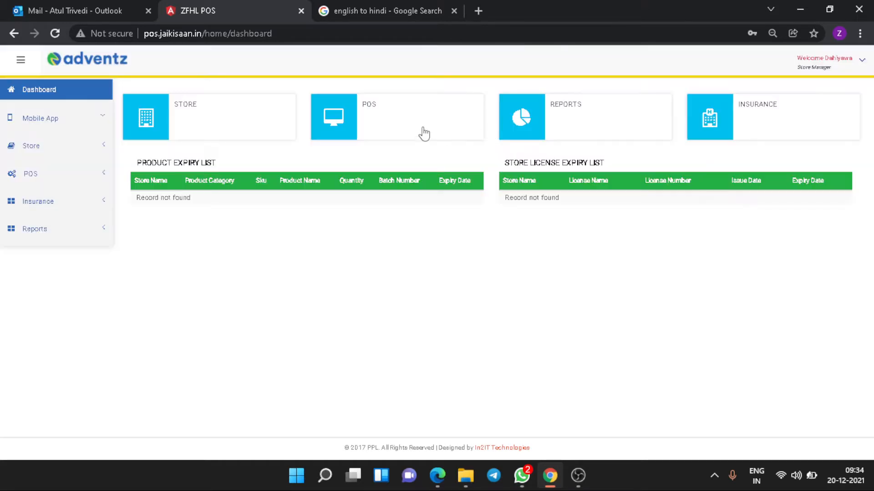
click(421, 130)
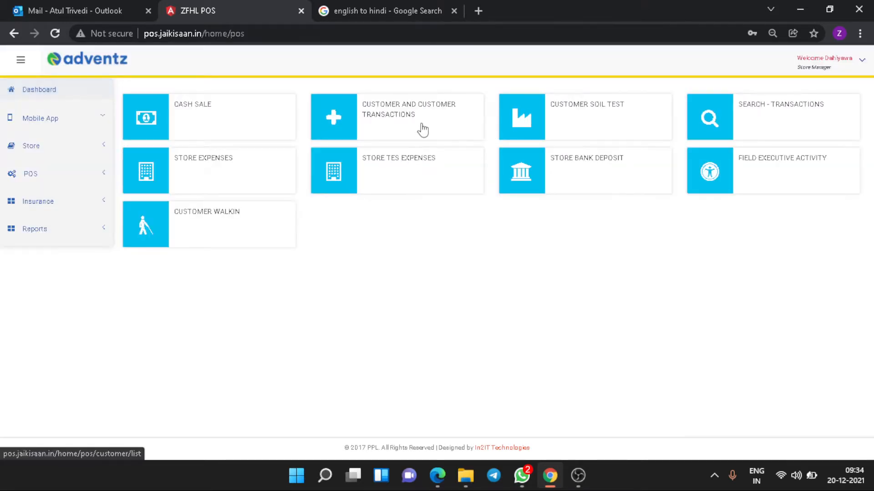
click(269, 180)
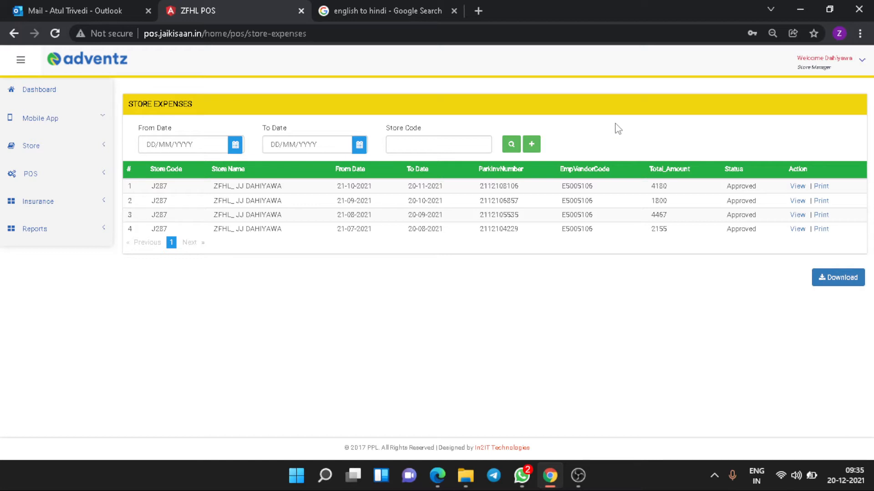
Open a new store expense form, tick then untick Fertilizer-Hamali Exp, and go to Outlook.
click(531, 145)
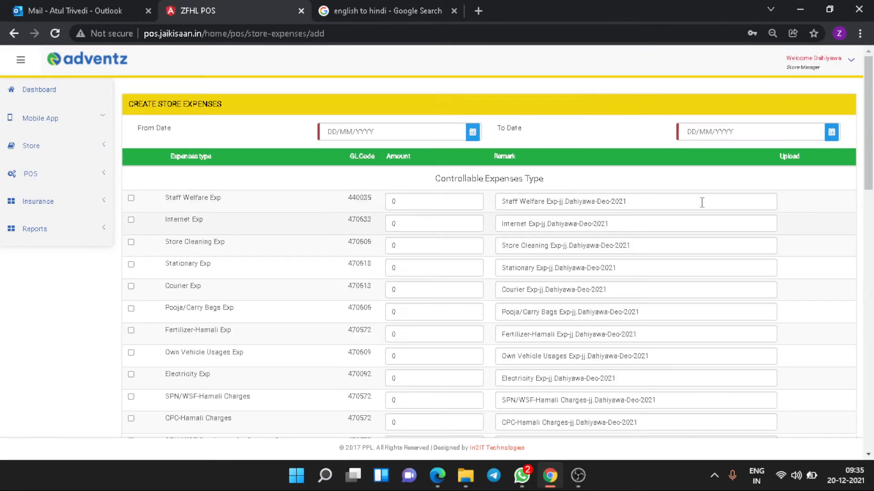
drag(870, 160, 848, 158)
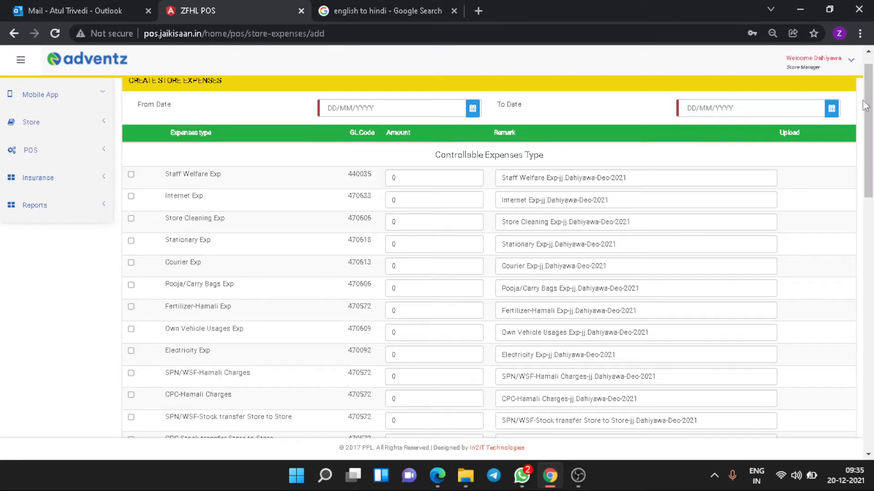
drag(869, 109, 869, 129)
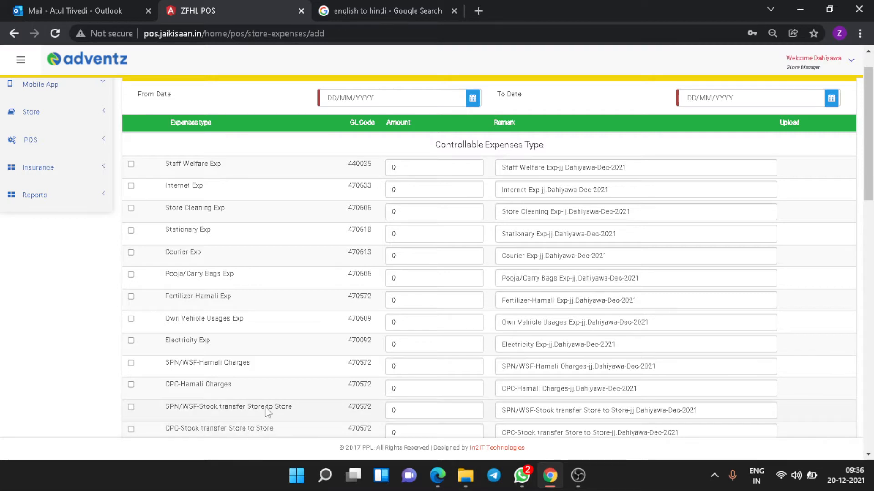
scroll(264, 406, down, 1)
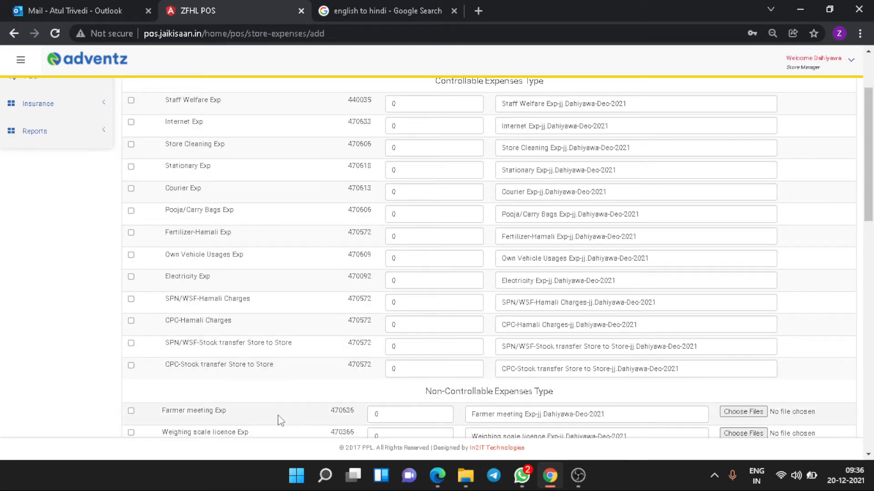
scroll(278, 417, up, 2)
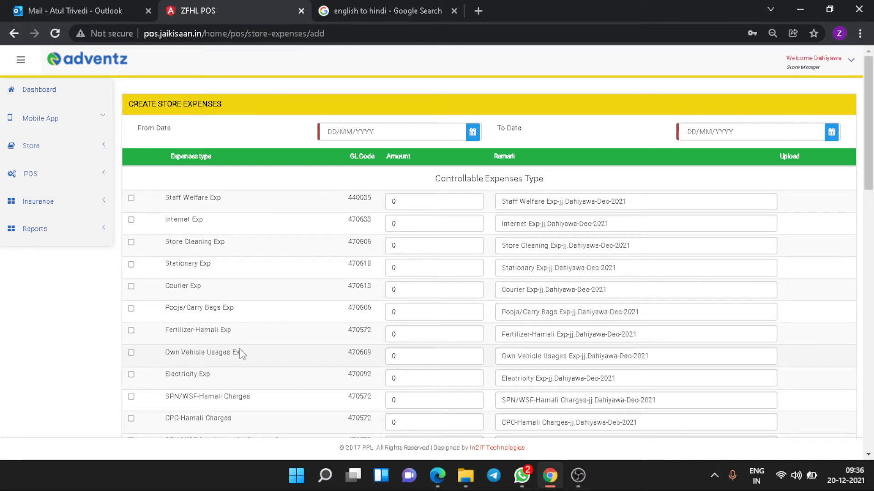
click(132, 331)
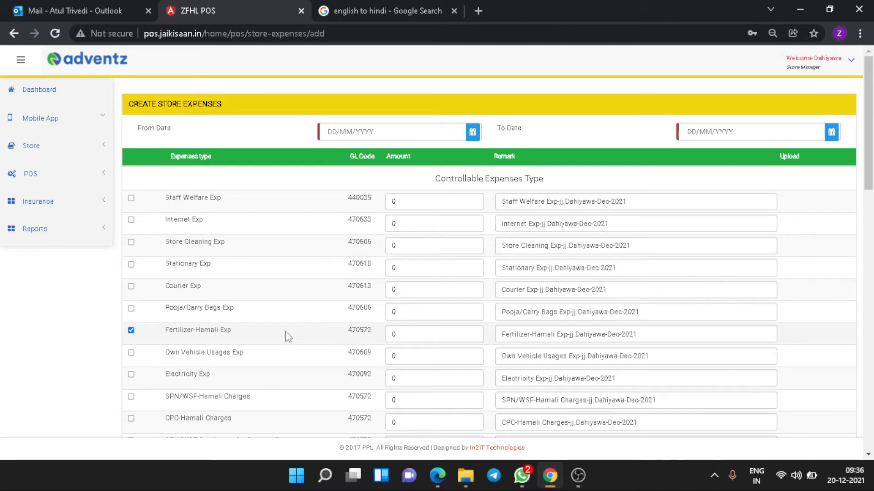
click(131, 331)
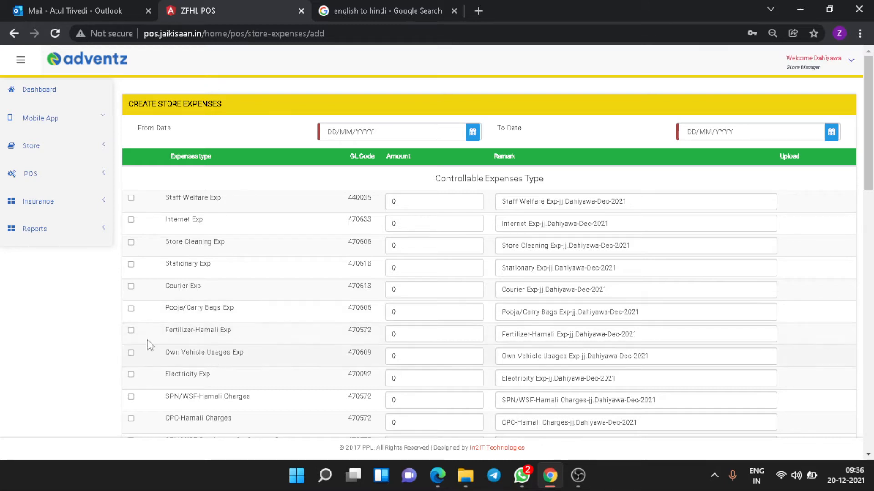
click(108, 11)
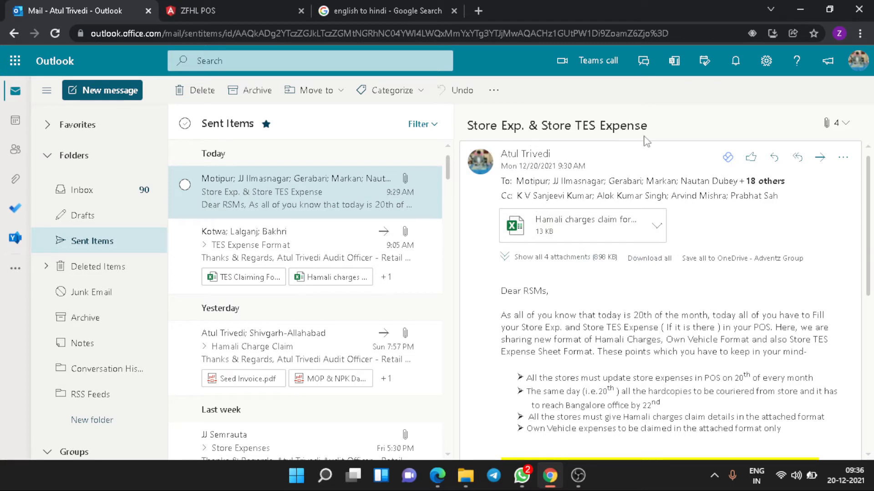
Download the Hamali charges claim format attachment from the mail and open it in Excel.
scroll(872, 201, down, 1)
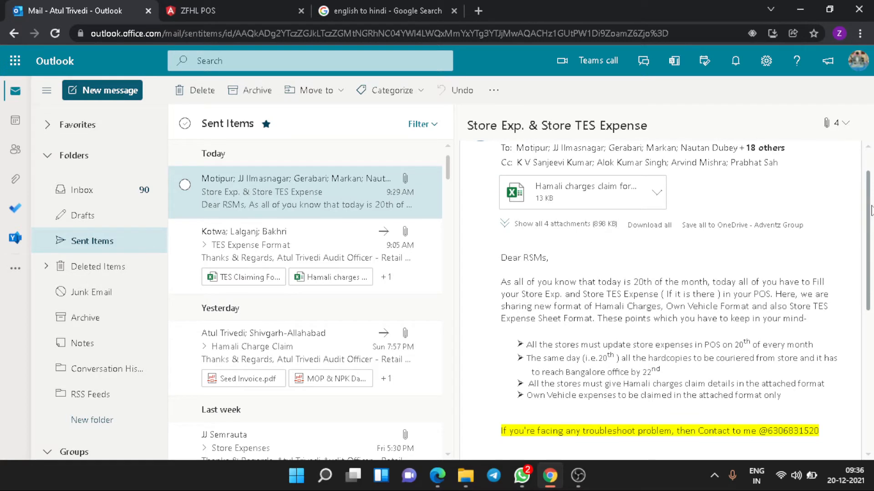
click(575, 228)
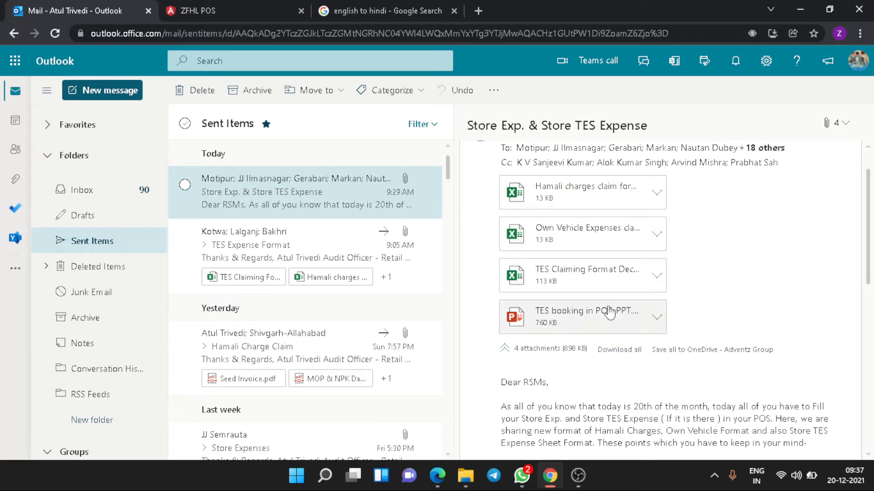
click(654, 201)
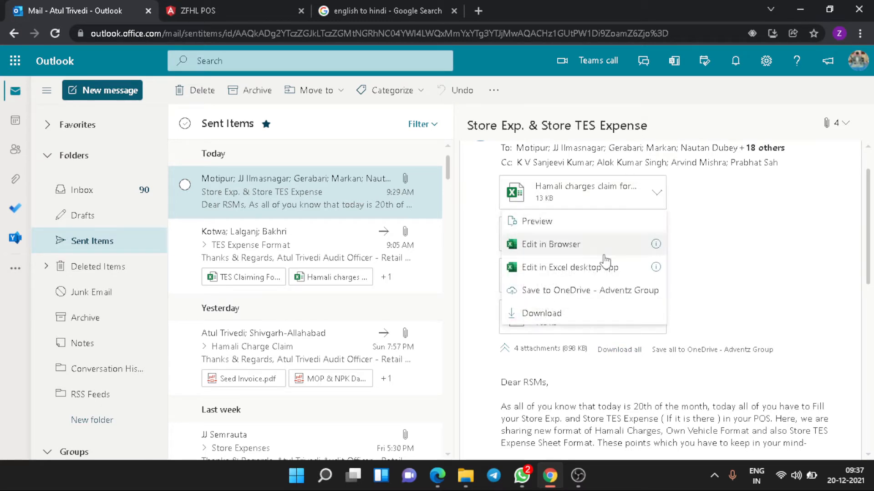
click(563, 314)
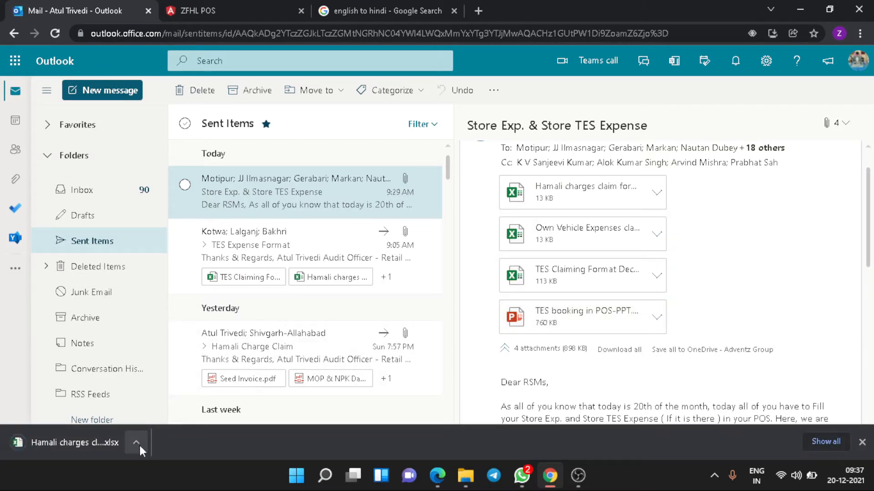
click(136, 443)
click(170, 364)
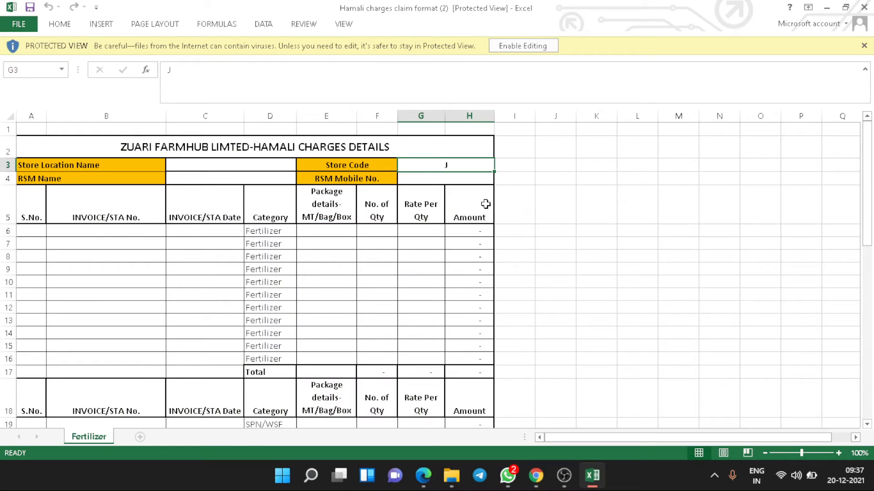
Enable editing on the Hamali charges workbook and scroll through its blank Fertilizer, SPN/WSF, Pesticides and Seeds tables.
click(531, 46)
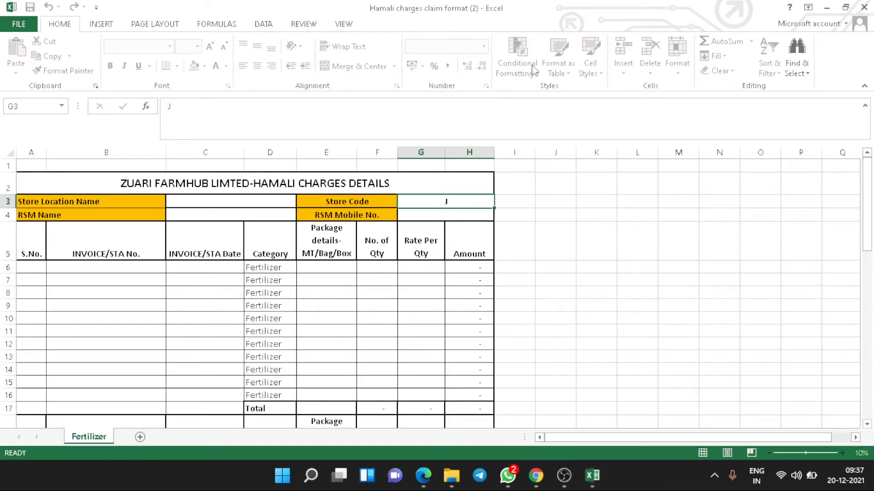
click(546, 258)
click(565, 308)
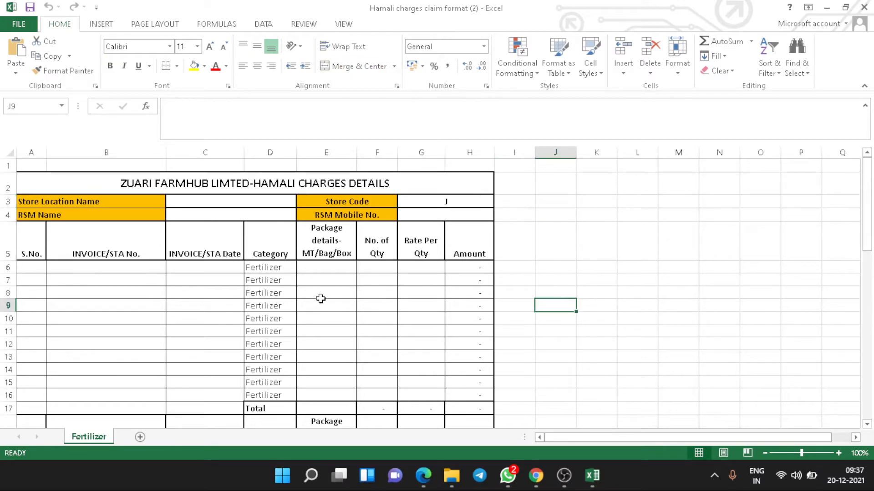
scroll(421, 309, down, 5)
scroll(421, 309, up, 5)
scroll(317, 307, down, 3)
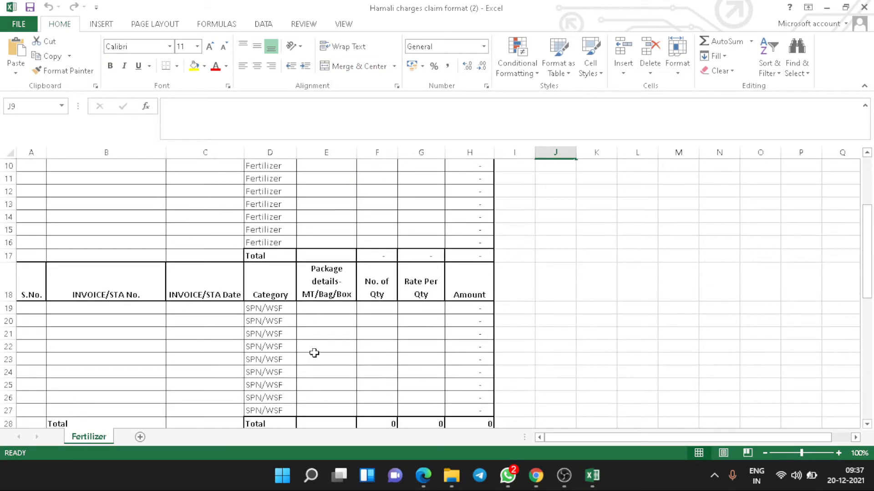
scroll(311, 351, down, 4)
scroll(312, 351, down, 4)
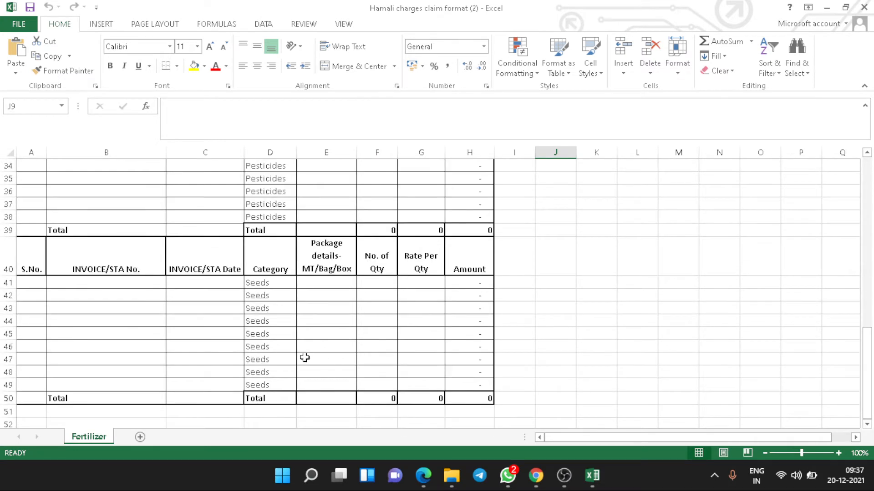
scroll(305, 357, up, 5)
scroll(305, 357, up, 6)
scroll(305, 355, down, 1)
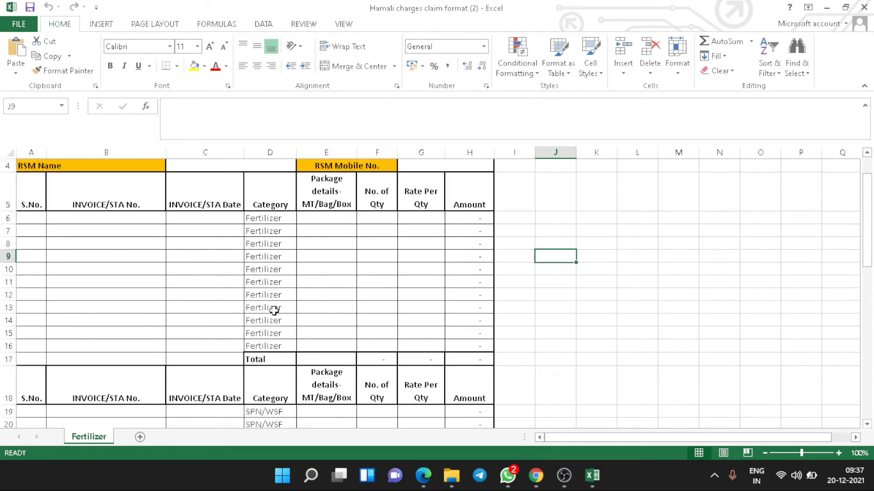
scroll(274, 306, up, 1)
Set the location to 'JKJ - Mahua' and complete the store code as J345.
click(268, 199)
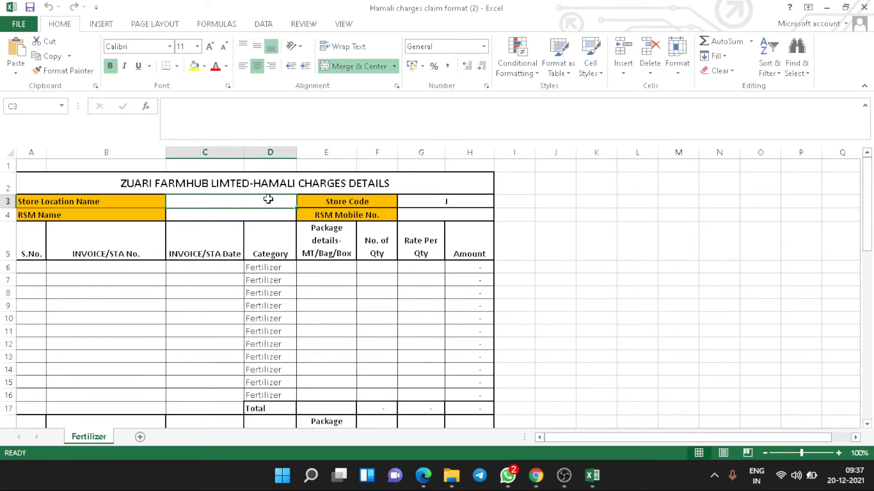
text(JKJ -)
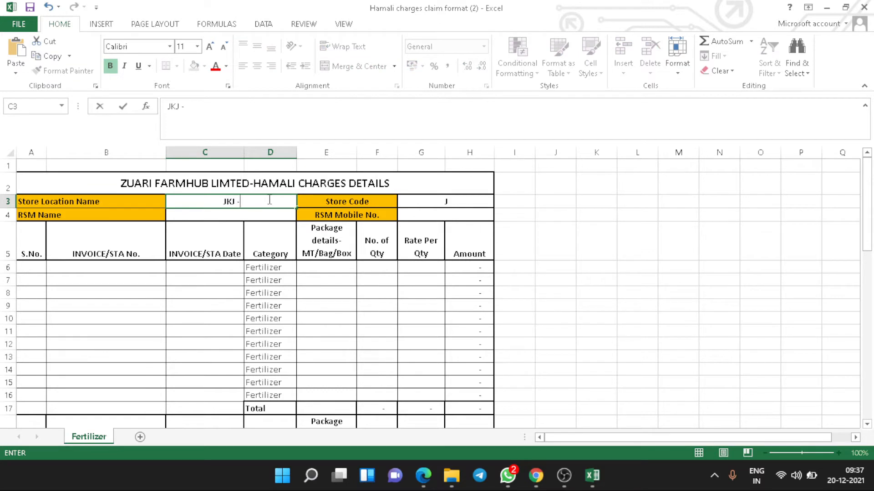
text( Mahua)
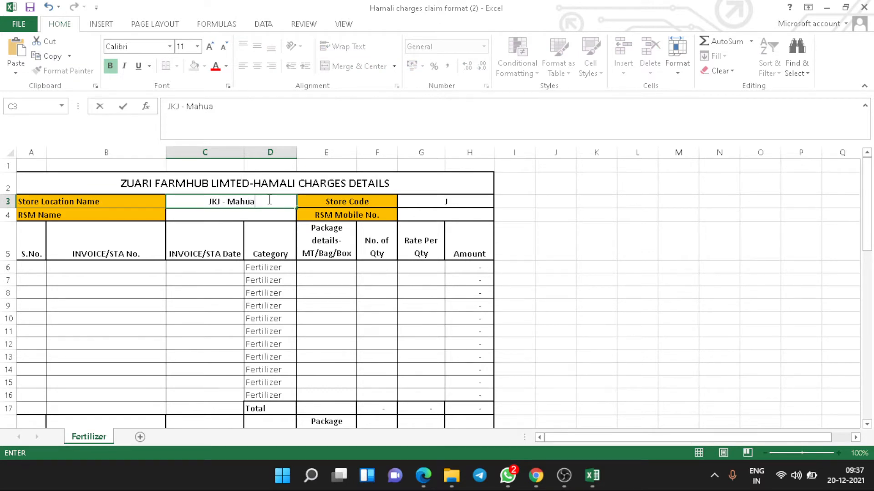
key(Tab)
key(Tab)
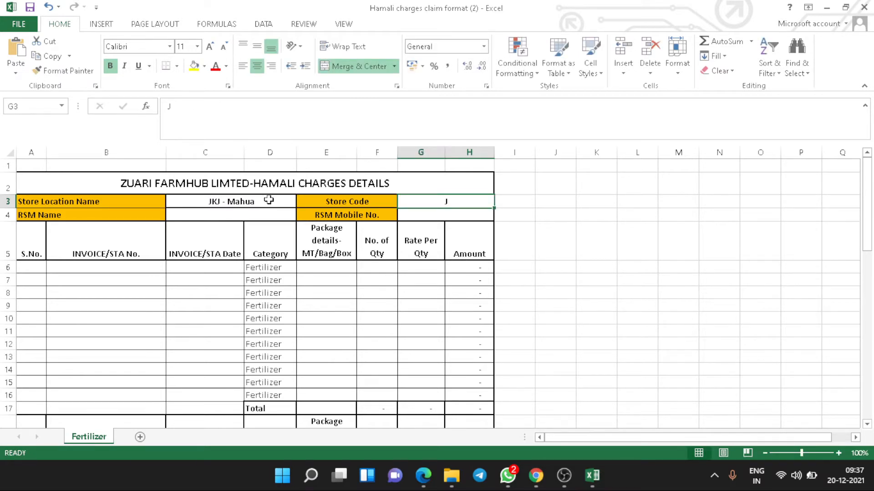
double_click(467, 201)
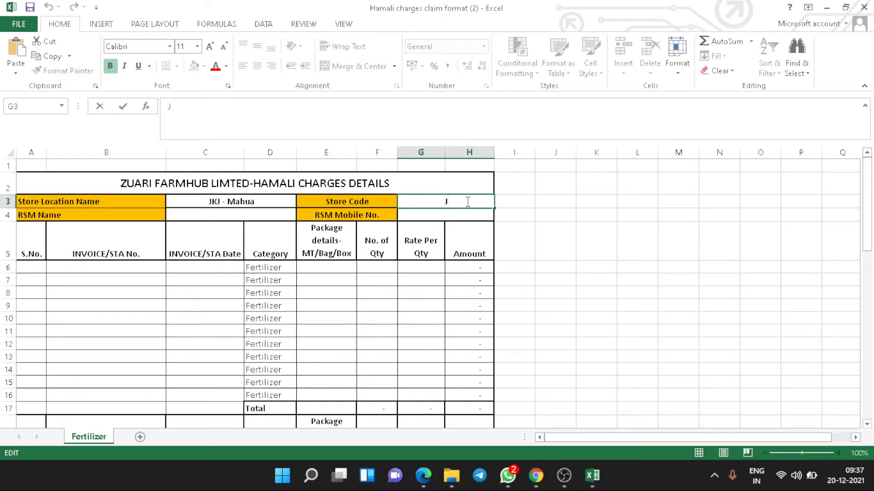
text(345)
key(Return)
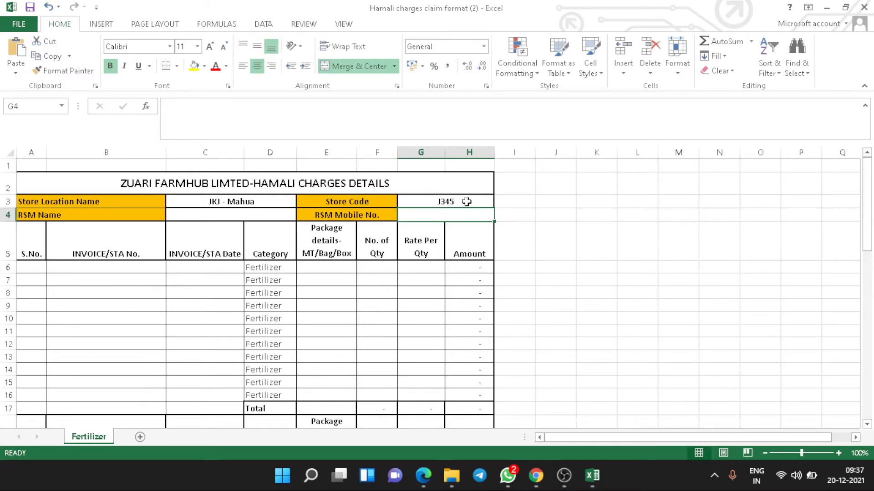
Enter the RSM's full name and mobile number in the header fields.
key(Left)
key(Left)
key(Left)
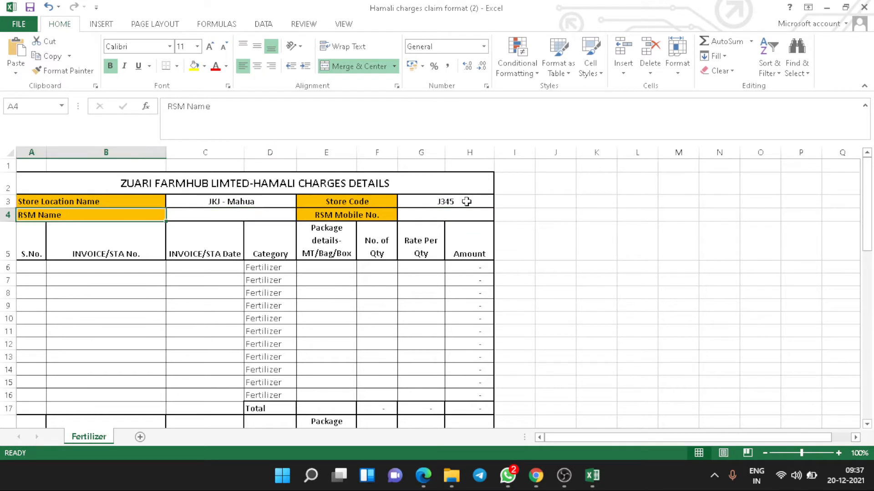
key(Right)
text(Mr.)
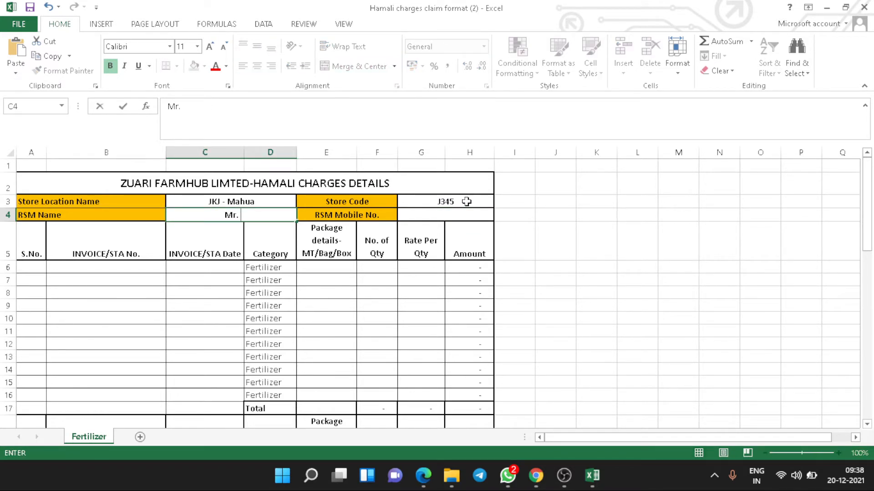
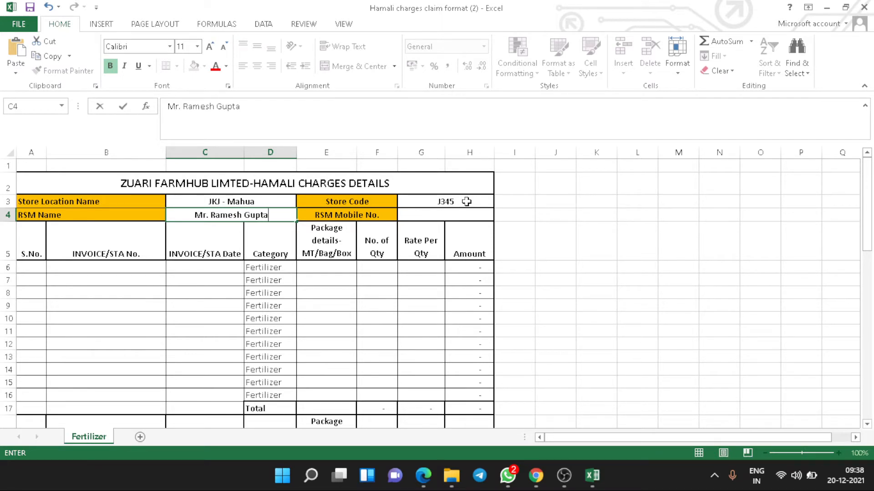
key(Tab)
key(Tab)
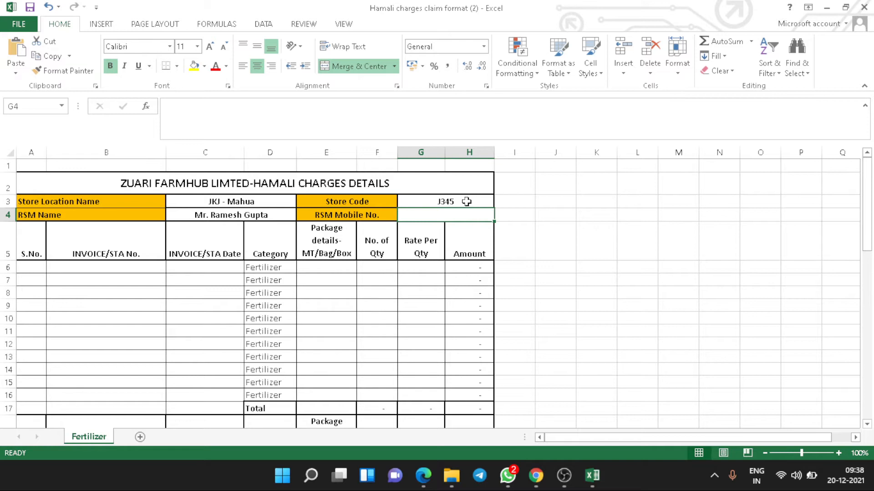
text(9)
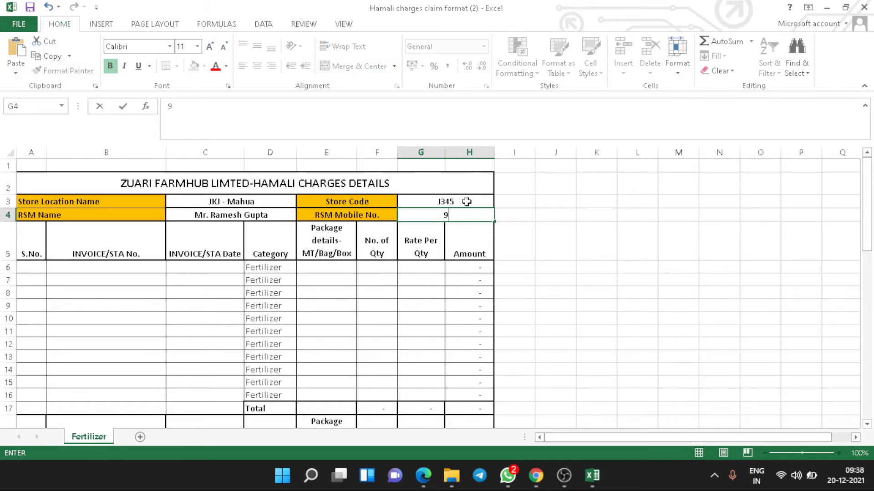
key(BackSpace)
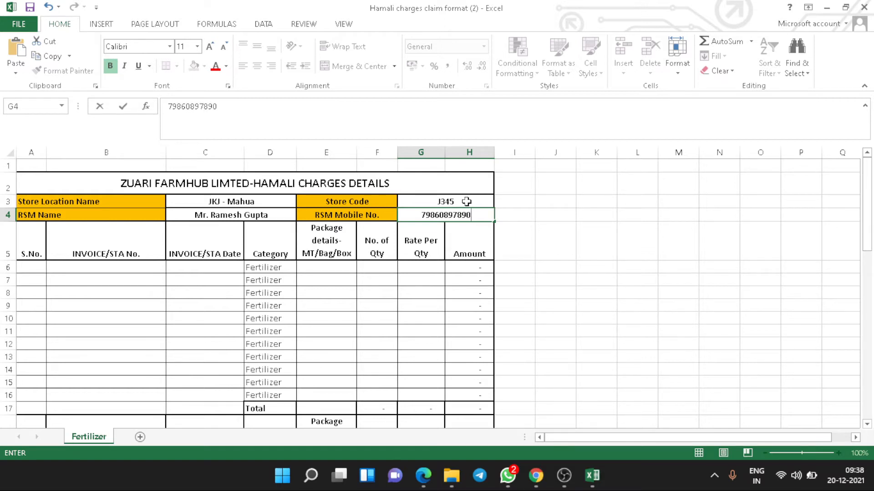
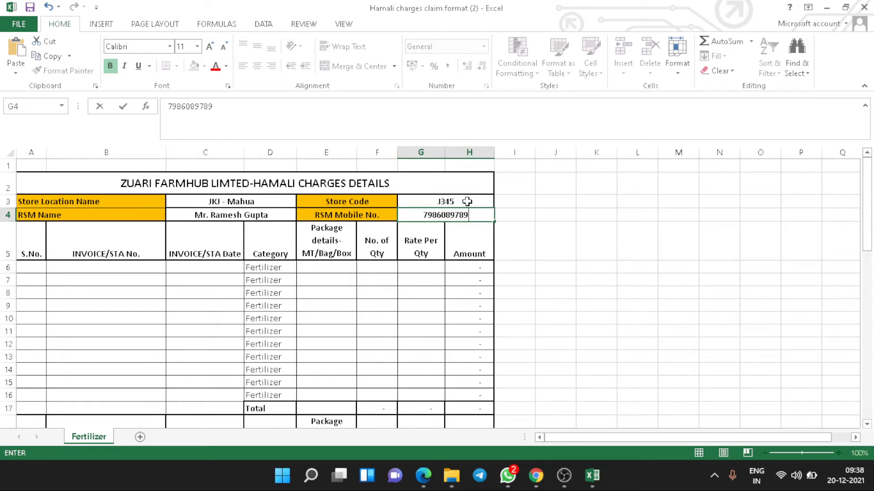
click(121, 291)
click(34, 267)
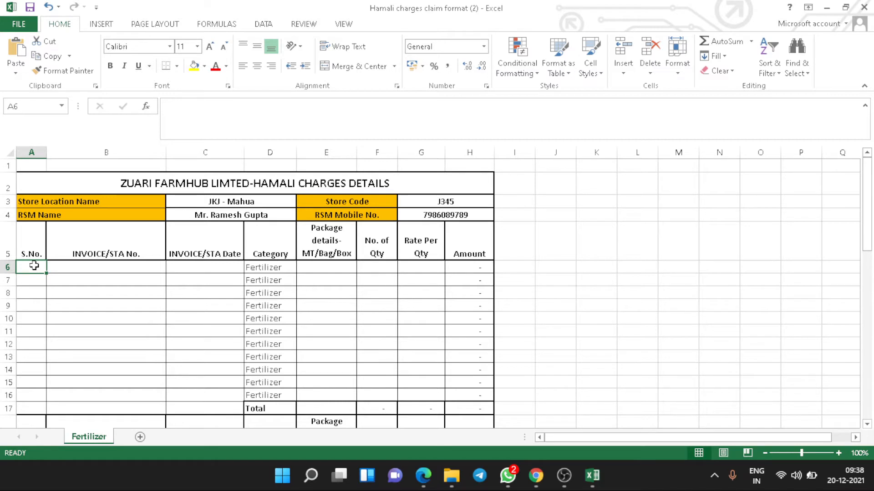
Enter serial 1 and the NAVRATNA DAP 18:46:0 invoice with its number in row 6.
text(1)
key(Tab)
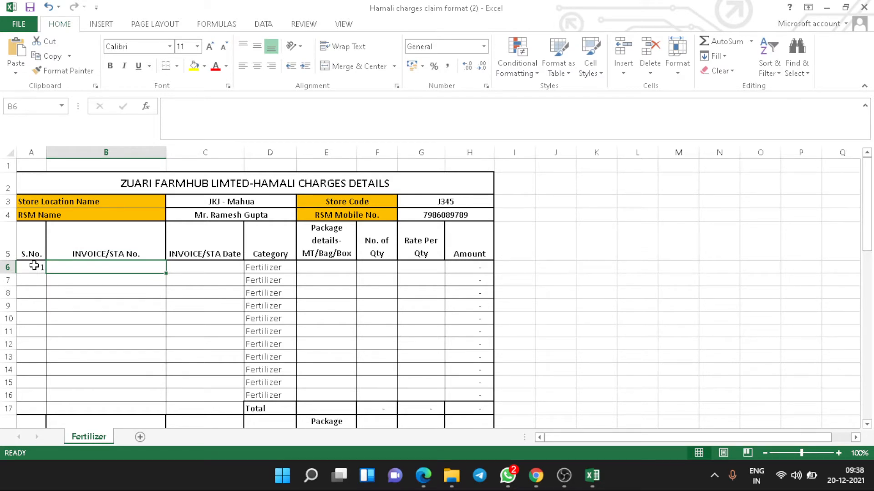
text(NA)
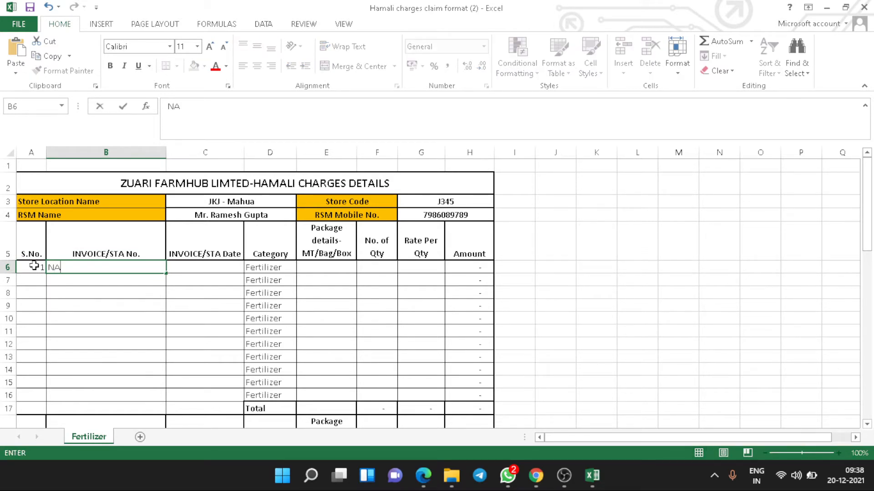
text(VRATNA DAP)
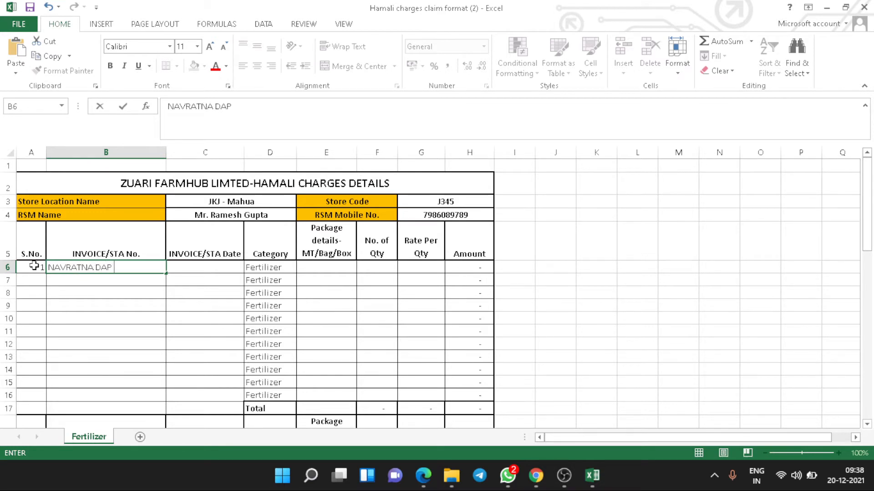
text( 18:46:0/ 643364538262)
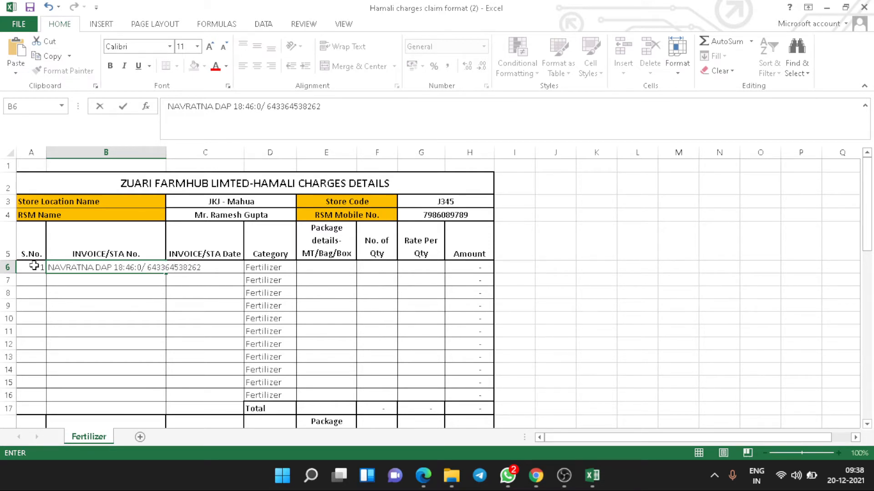
key(Return)
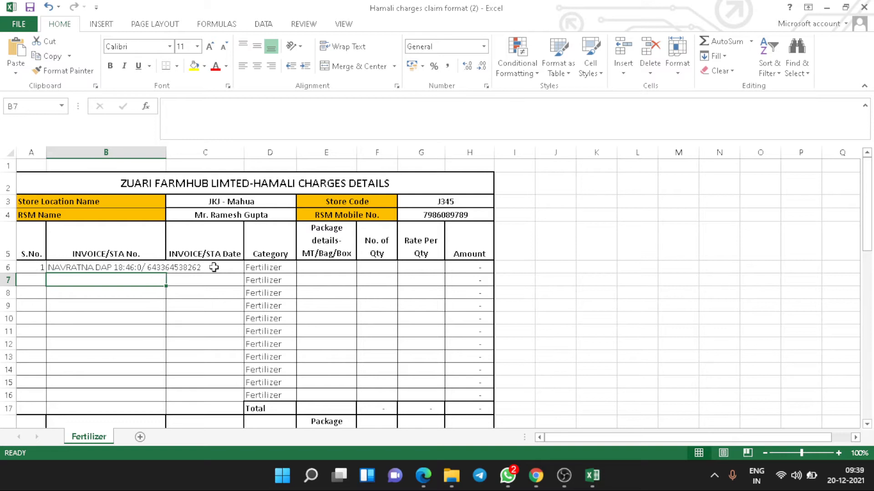
Widen column B to about 35.57 so the full invoice text fits.
double_click(166, 151)
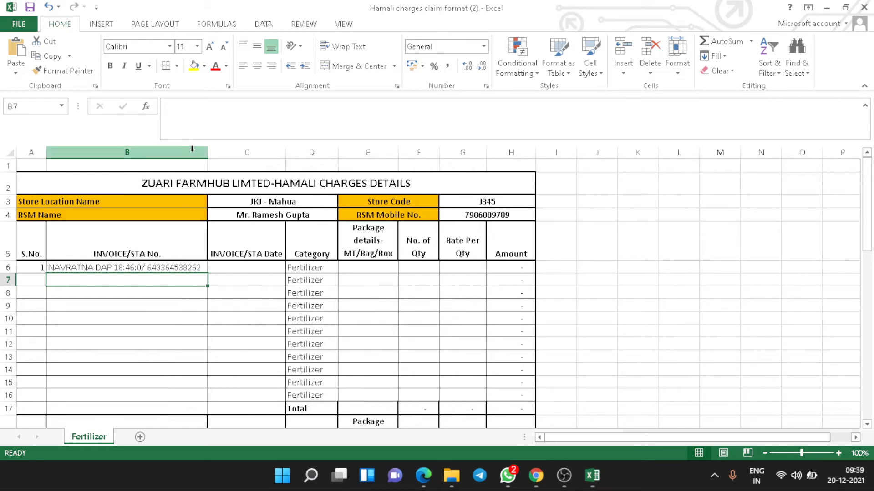
key(ctrl+z)
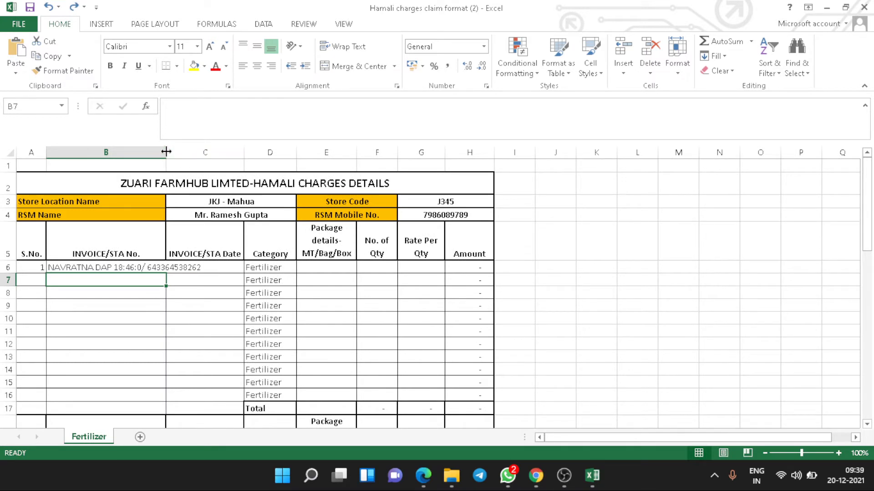
drag(166, 151, 209, 154)
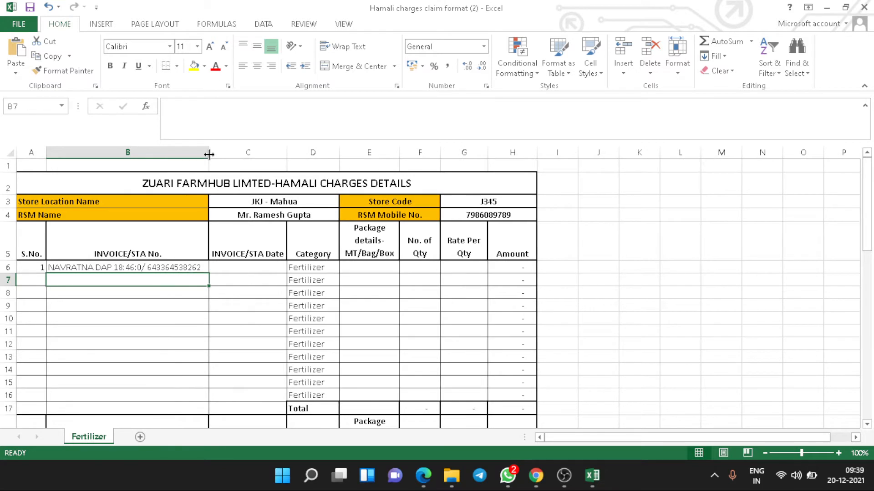
Enter invoice date 10-12-2021 in C6.
click(259, 268)
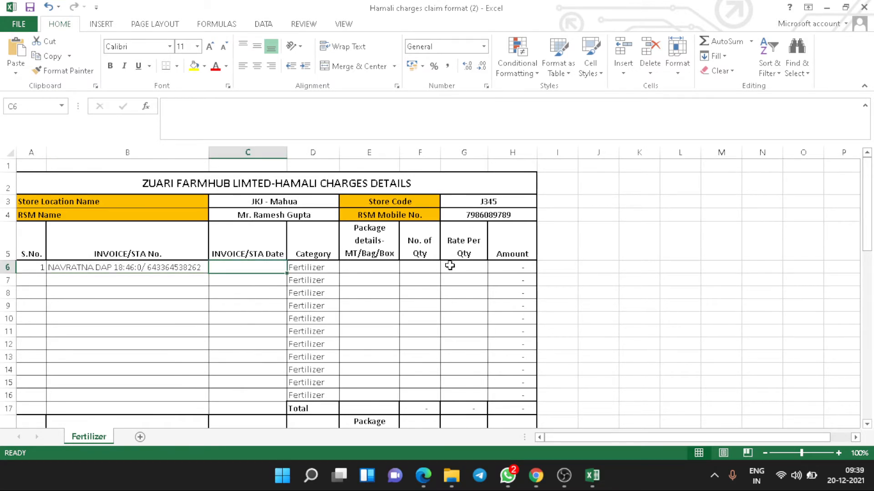
text(10)
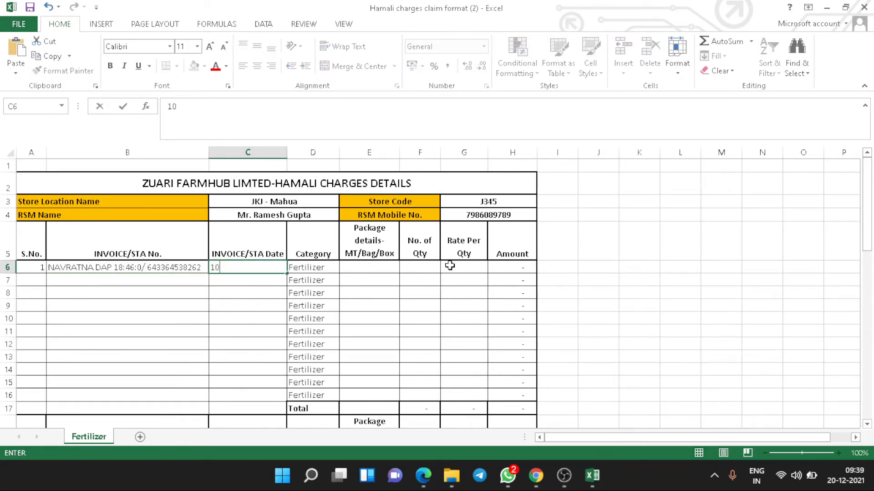
text(-12-2021)
key(Return)
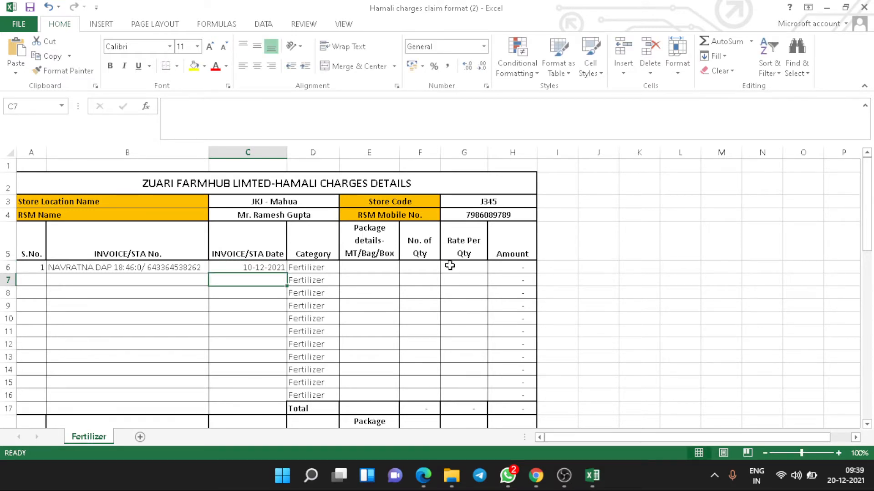
key(Right)
key(Up)
key(Up)
key(Right)
key(Down)
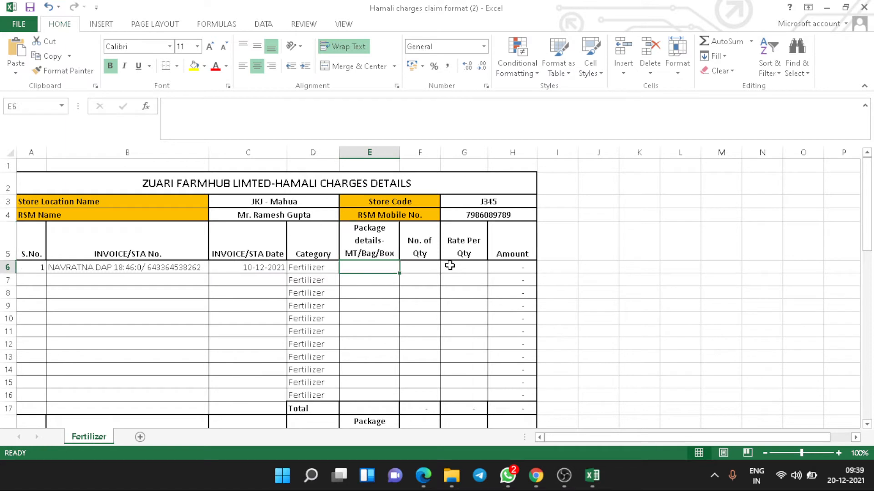
key(Left)
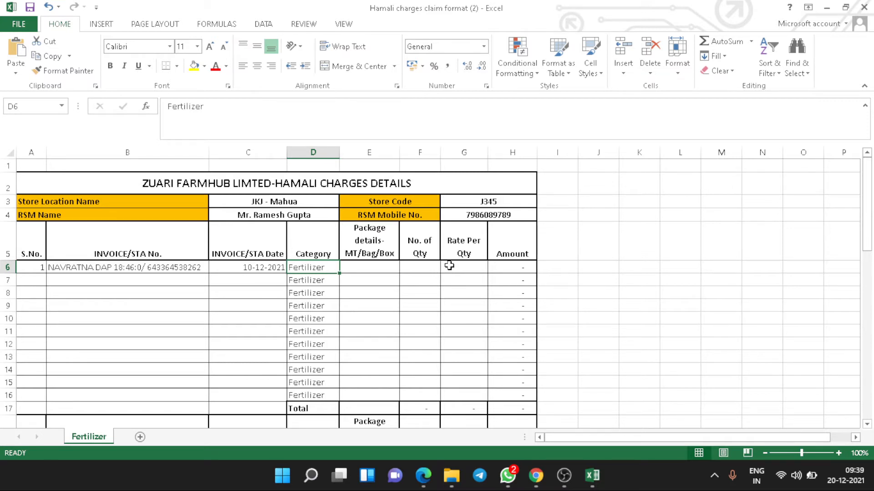
key(Right)
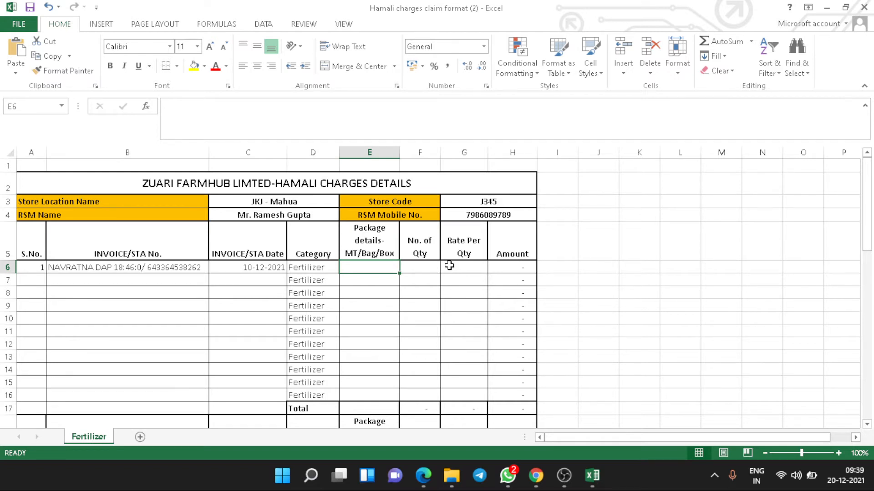
Fill row 6 with 10 MT, quantity =10*20 and rate 3, giving a 600.00 amount.
text(10 MT)
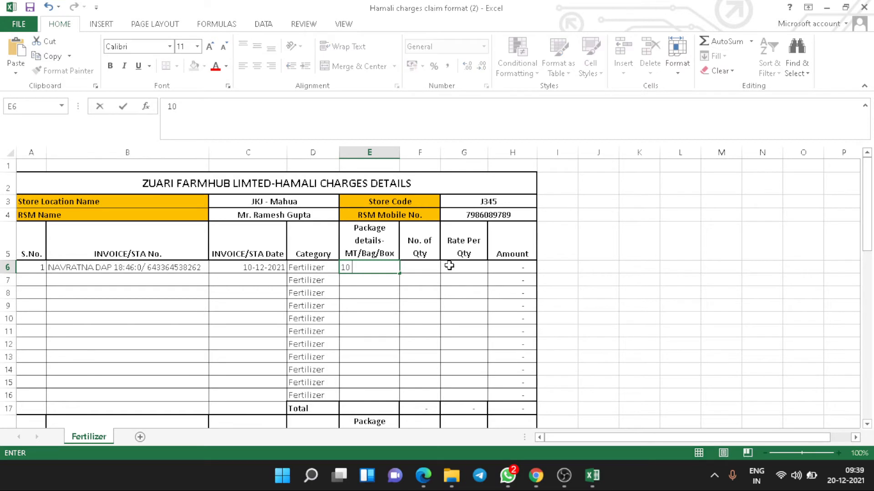
key(Tab)
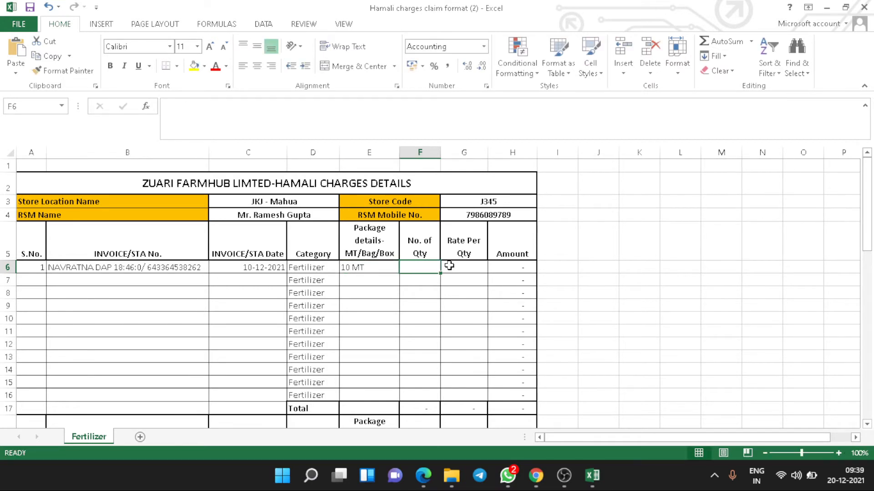
text(=)
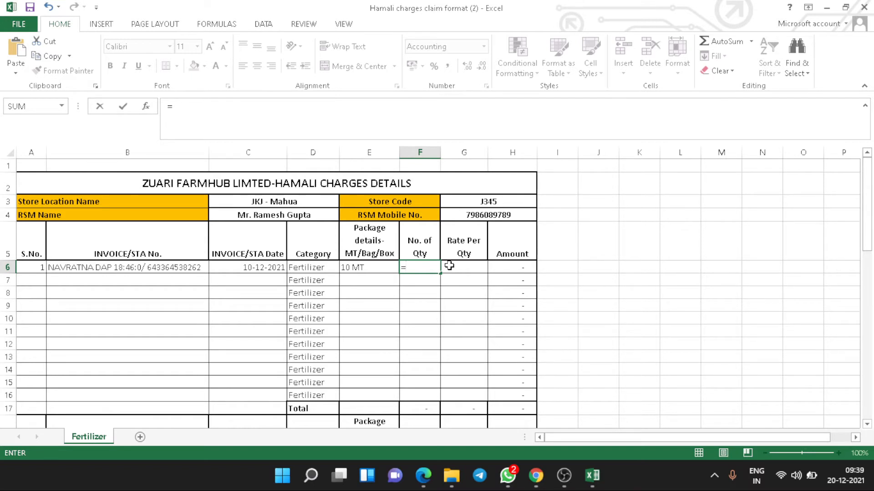
text(10*20)
key(Return)
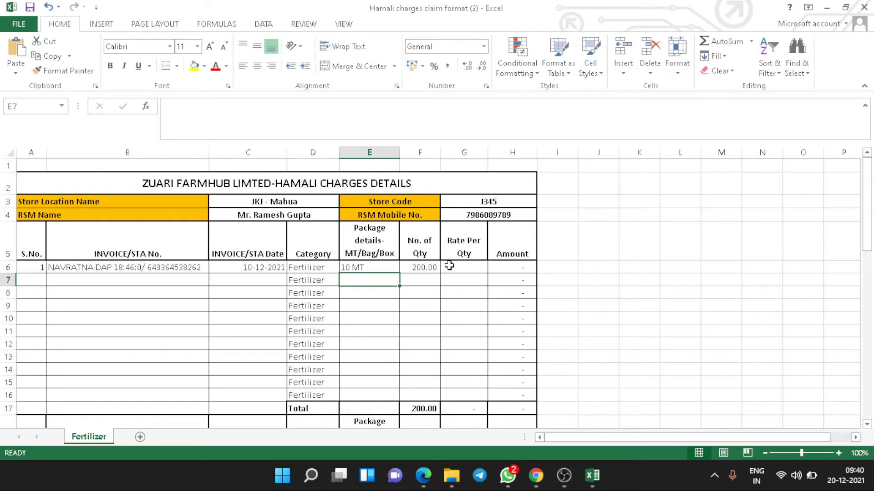
key(Up)
key(Right)
key(Right)
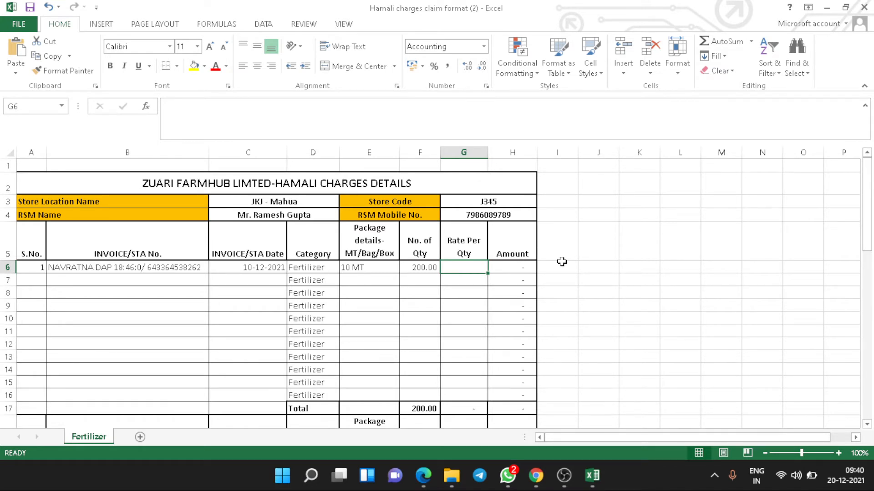
text(3)
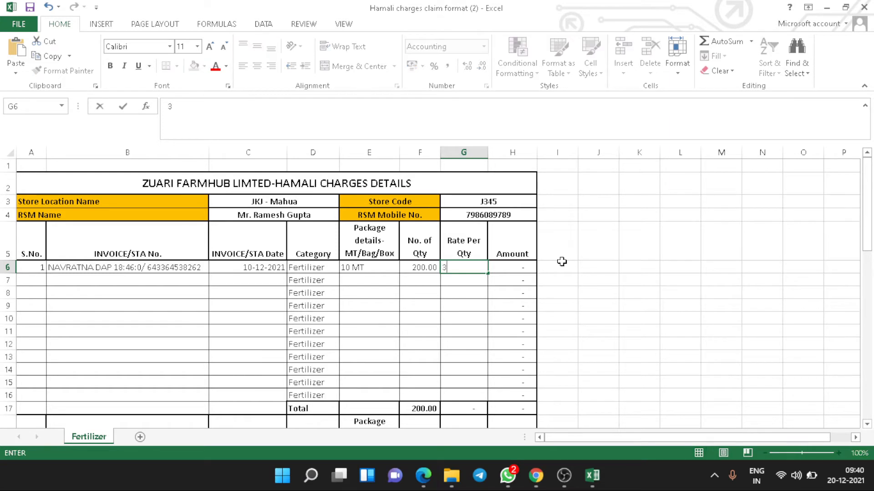
key(Tab)
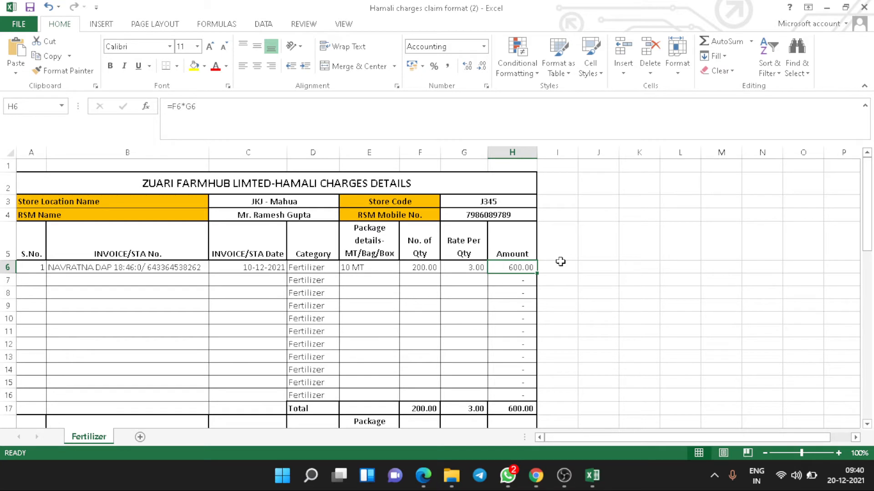
key(Return)
key(Left)
key(Left)
key(Left)
key(Left)
key(Left)
key(Left)
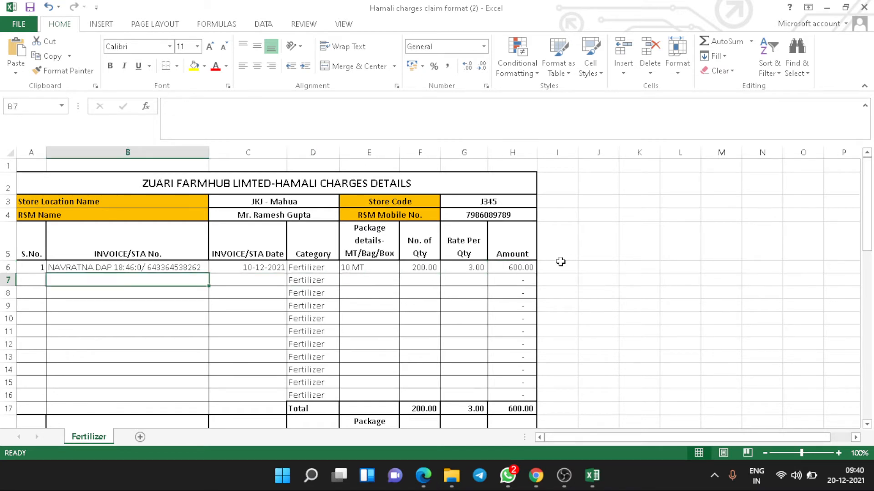
Enter serial 2 and the NAVRATNA 20:20:0:13 invoice dated 14-12-2021 in row 7.
key(Left)
text(2)
key(Tab)
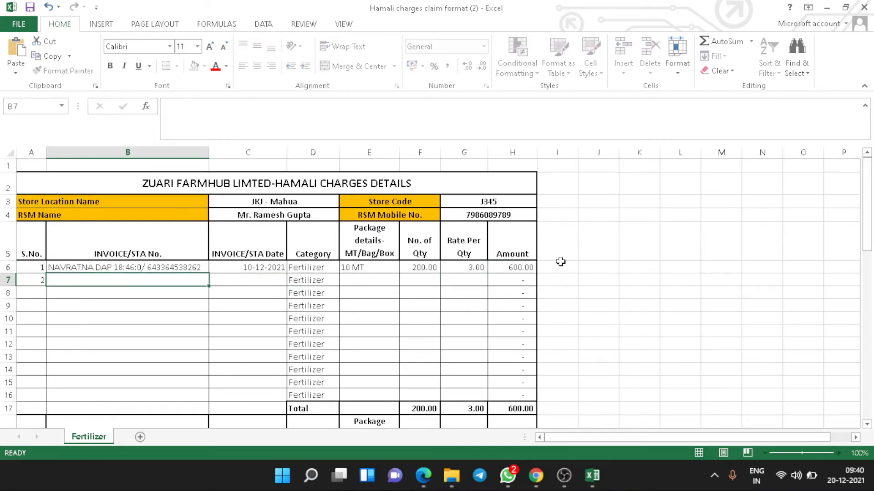
text(NAVRATN)
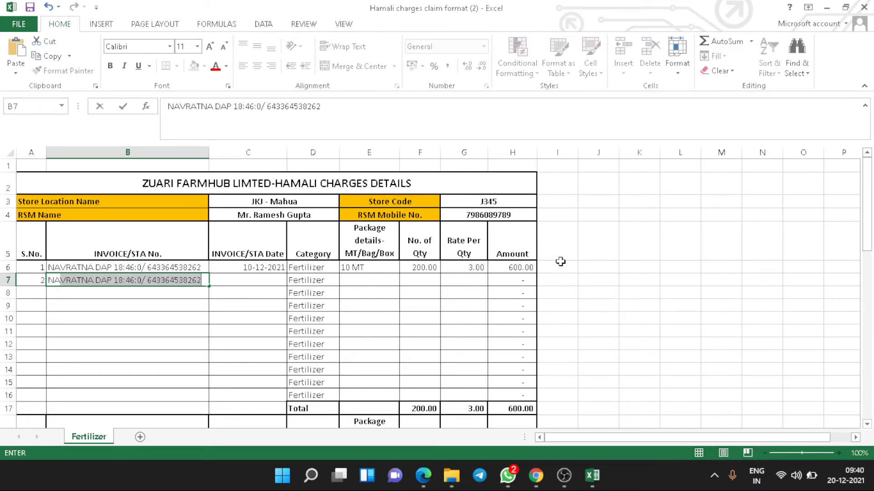
text(A )
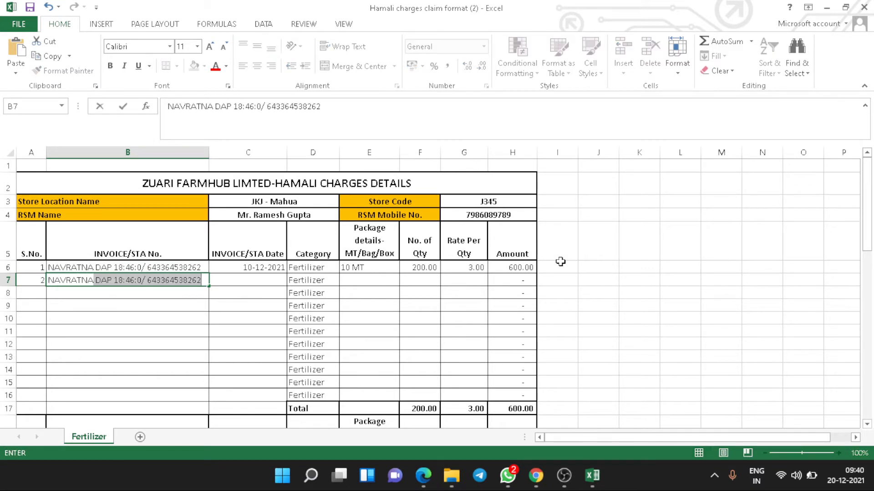
text(20:2)
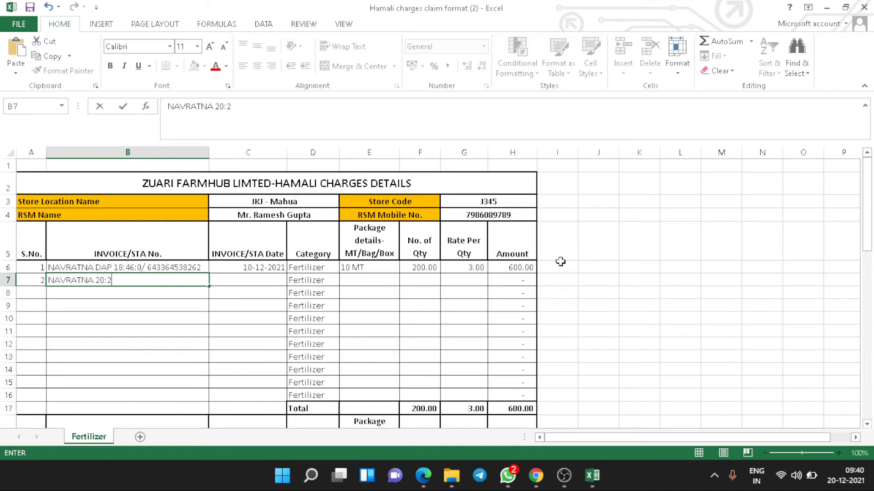
text(0:0:13/57363621773)
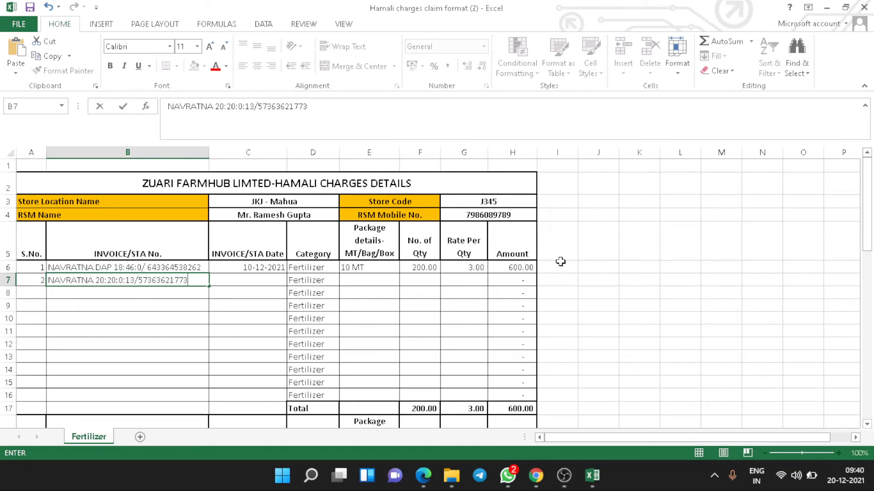
text(7)
key(Tab)
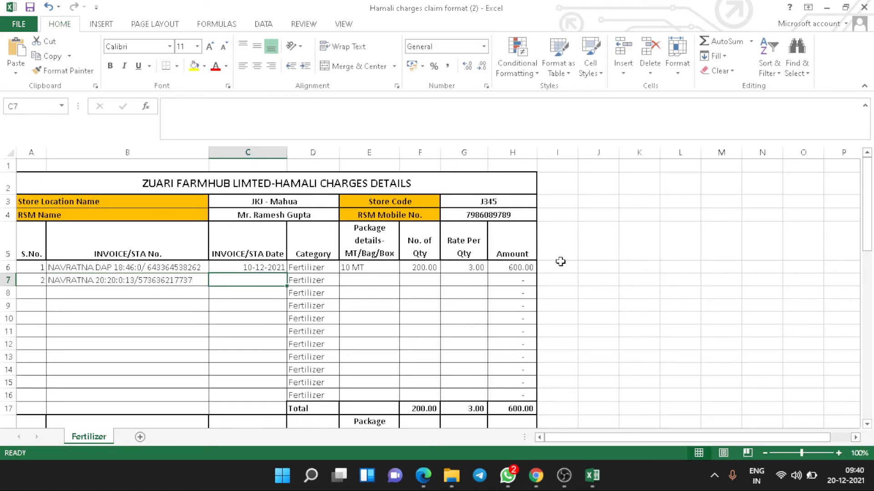
text(14)
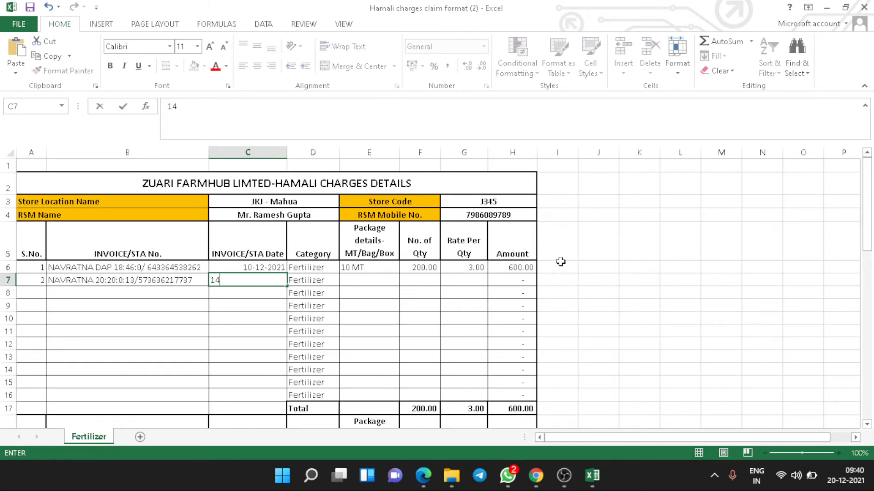
text(-12-2021)
key(Tab)
key(Tab)
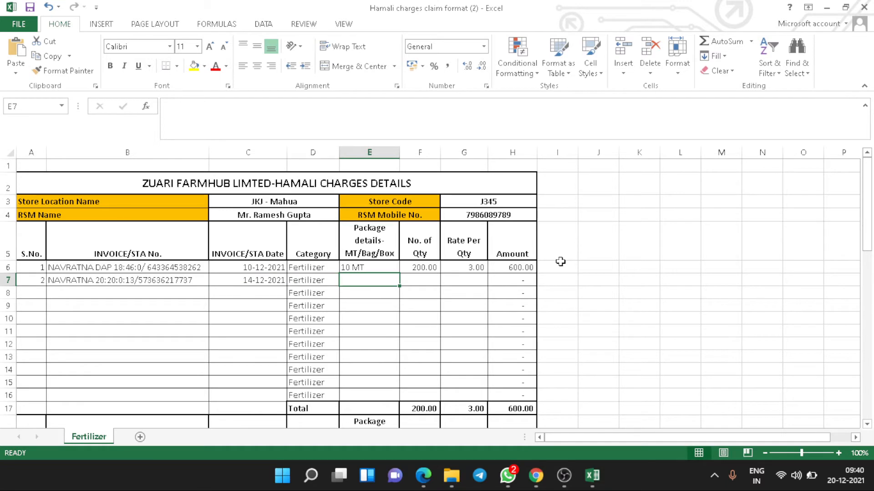
Add 20 MT, quantity =20*20 and rate 3 to row 7, making 1,200.00.
text(20 MT)
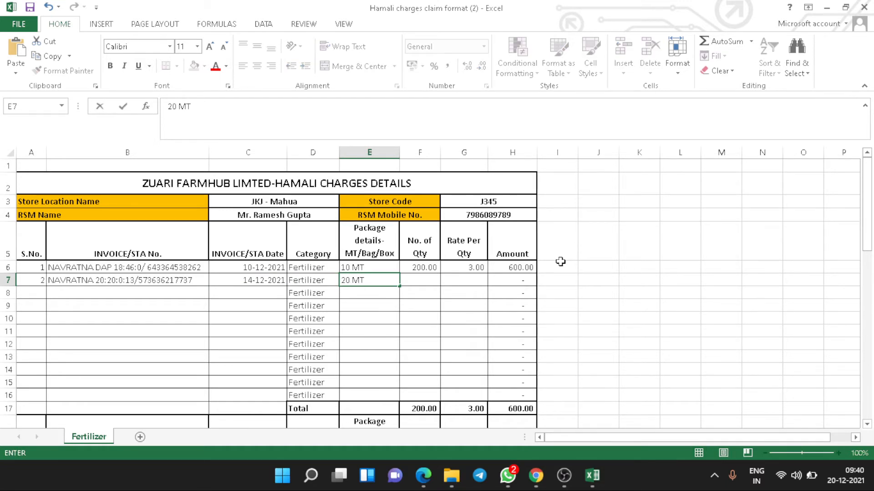
key(Tab)
text(=)
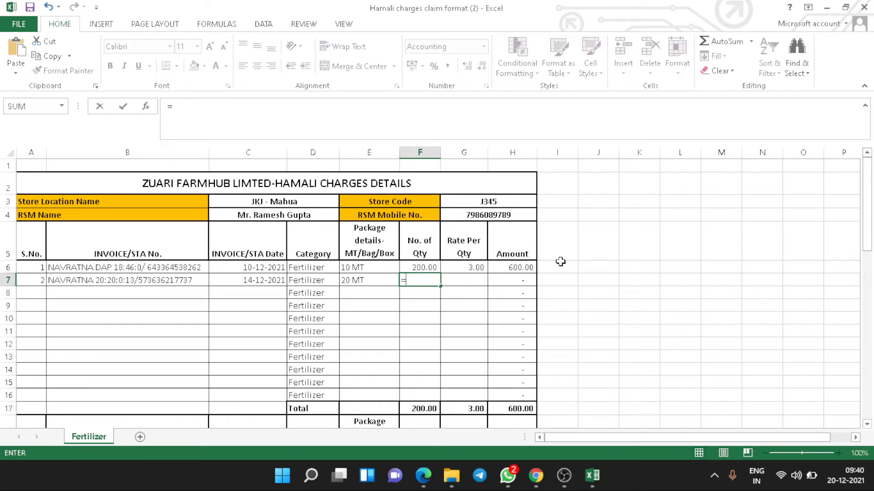
text(20*20)
key(Tab)
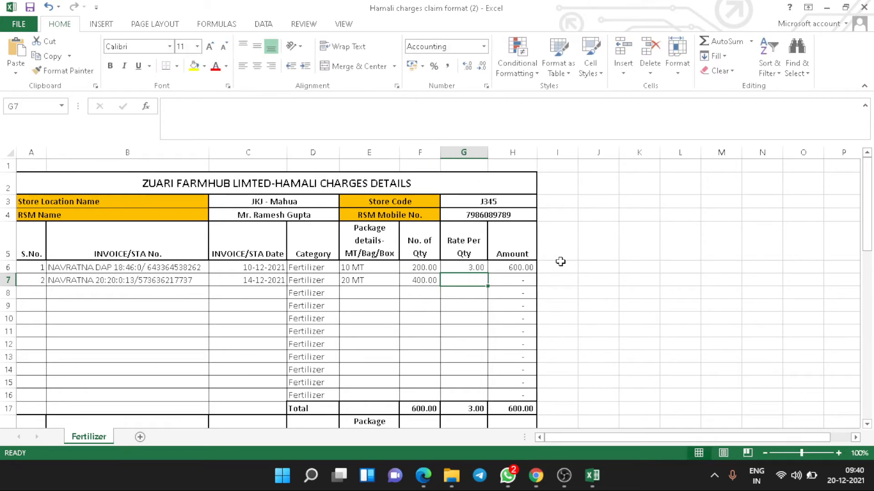
text(3)
key(Tab)
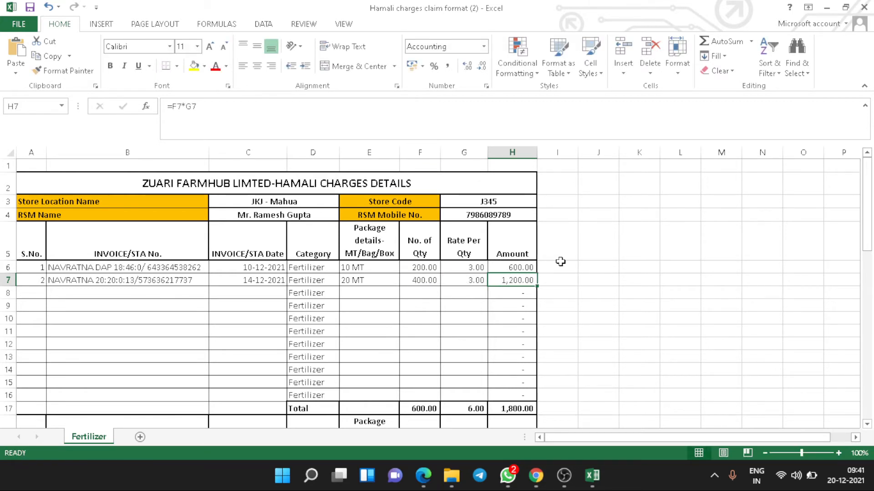
key(Left)
key(Left)
key(Left)
key(Left)
key(Left)
key(Left)
key(Left)
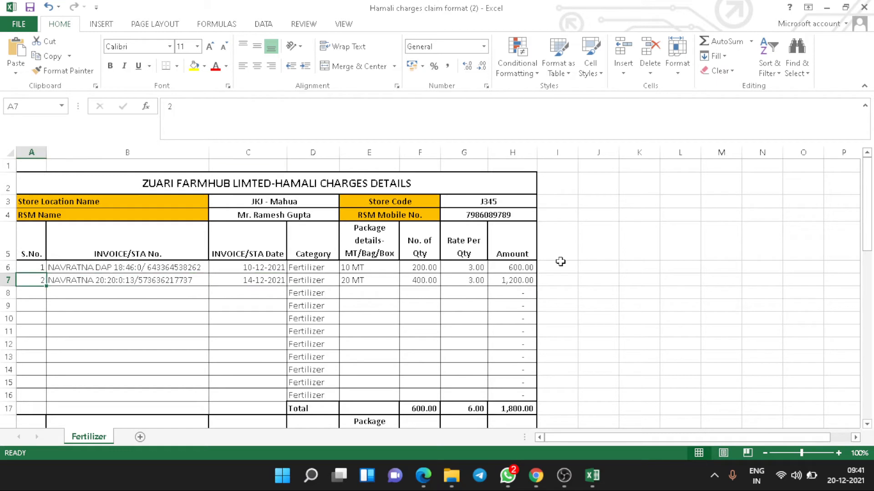
Enter serial 3 and the Urea 45 KG invoice dated 13-12-2021 in row 8.
key(Down)
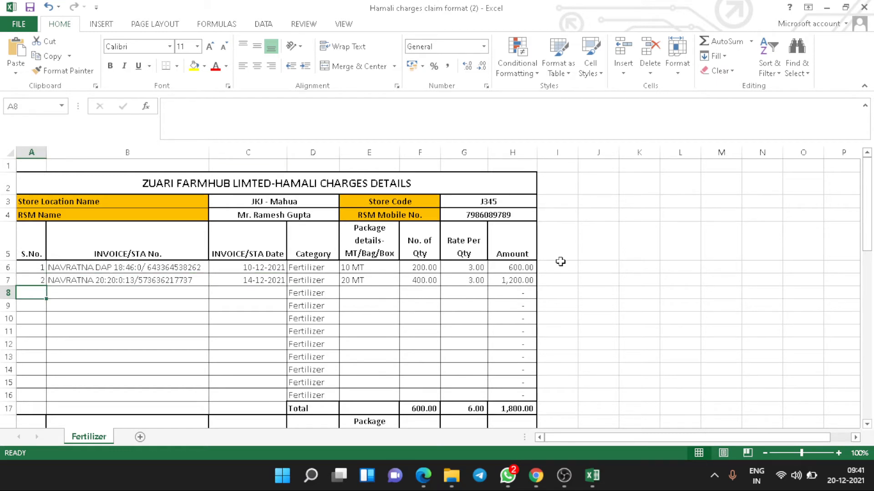
text(3)
key(Tab)
text(U)
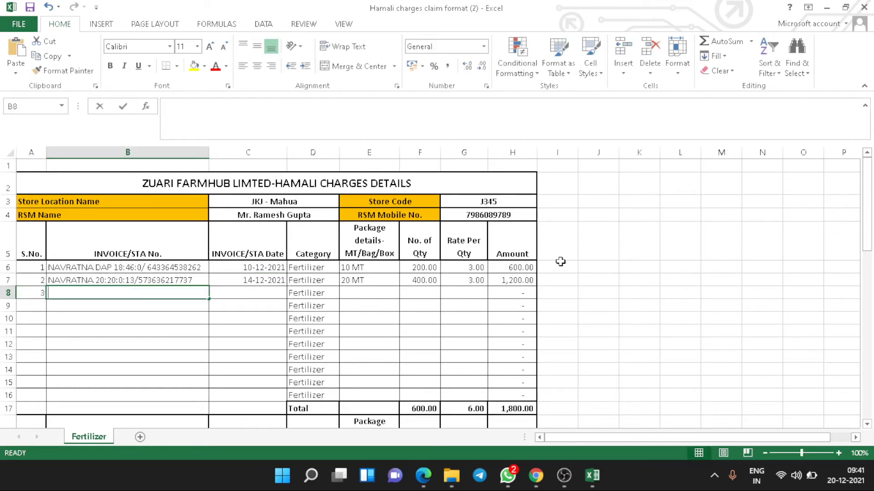
text(rea)
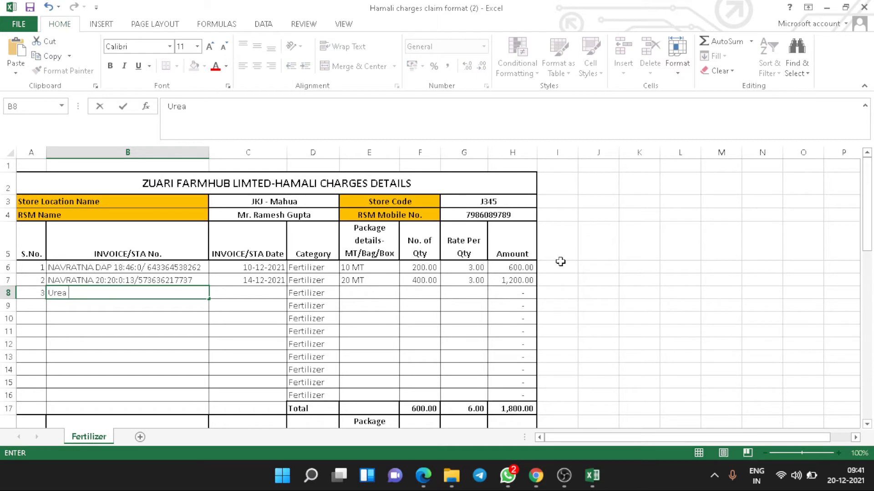
text( 45 KG / 46737377222)
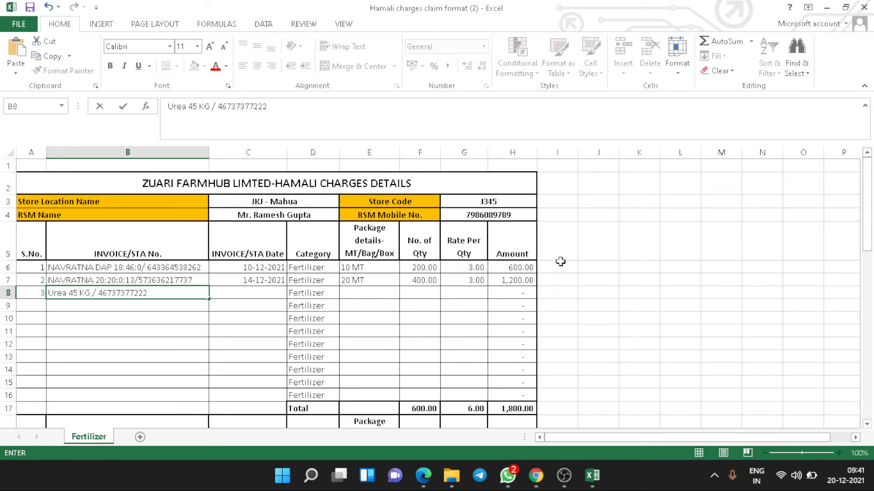
key(Tab)
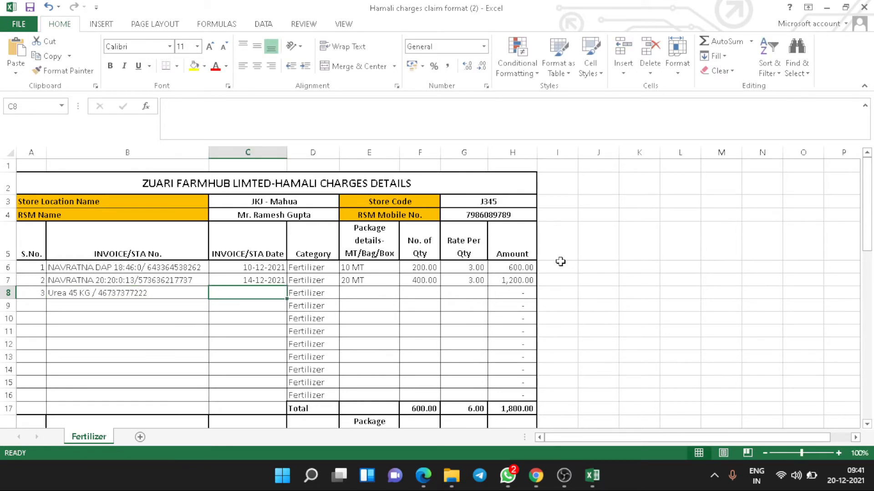
text(13-12-)
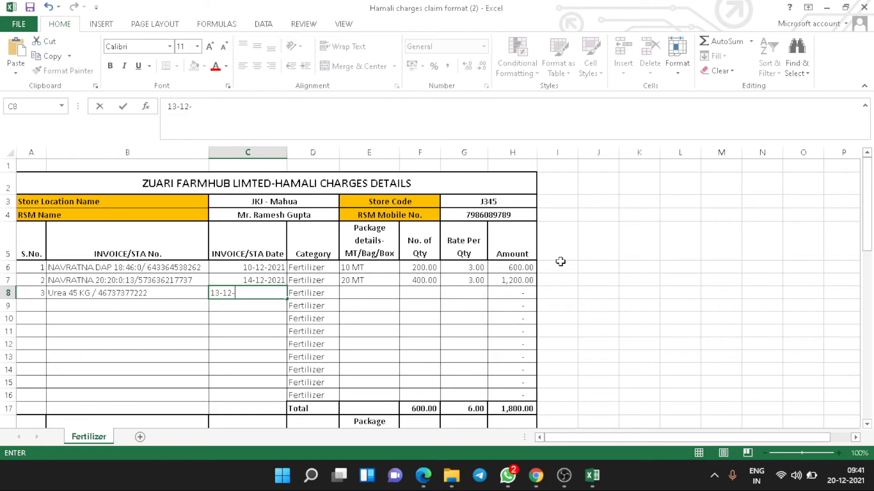
text(2021)
key(Tab)
key(Tab)
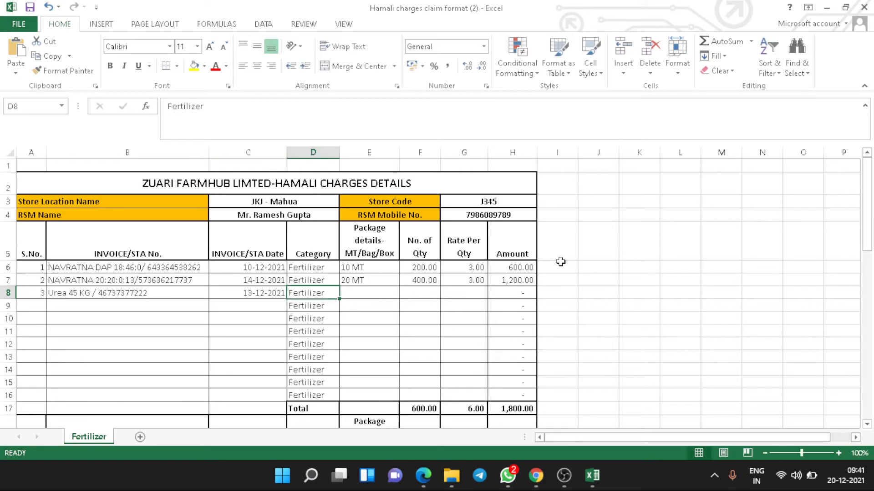
Add 10 MT, quantity =10*1000/45 and rate 3 to row 8, making 666.67.
text(10 MT)
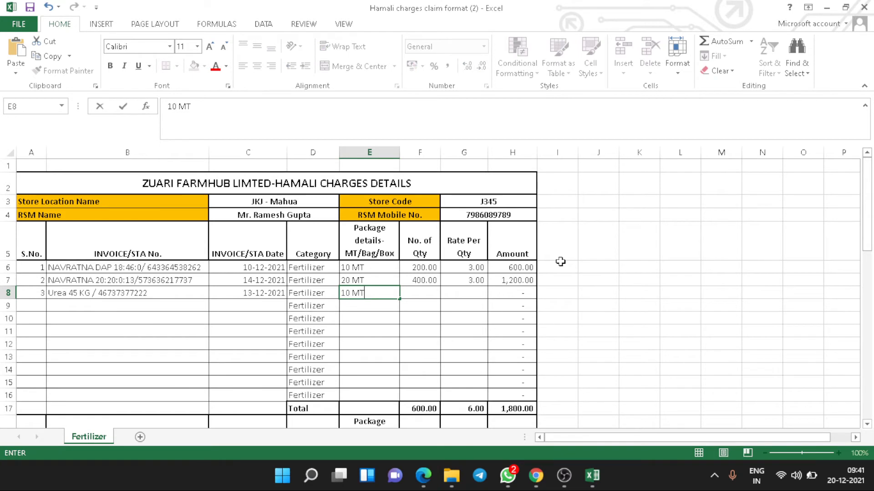
key(Tab)
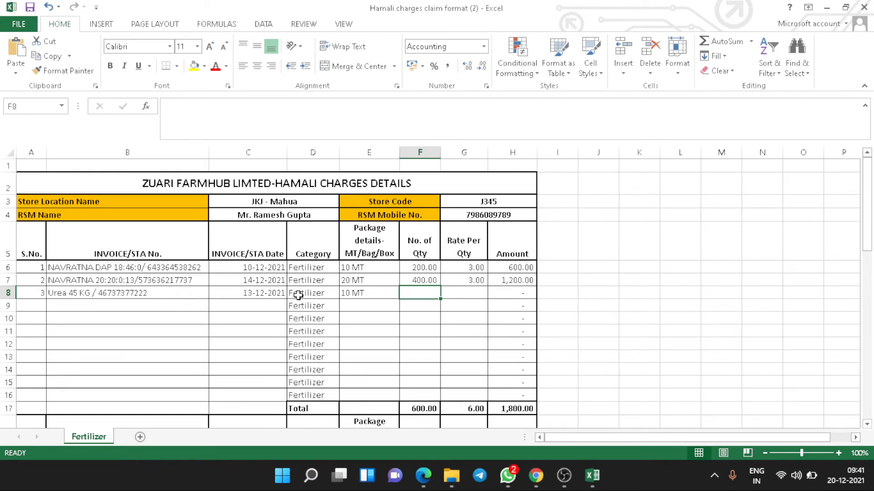
text(=)
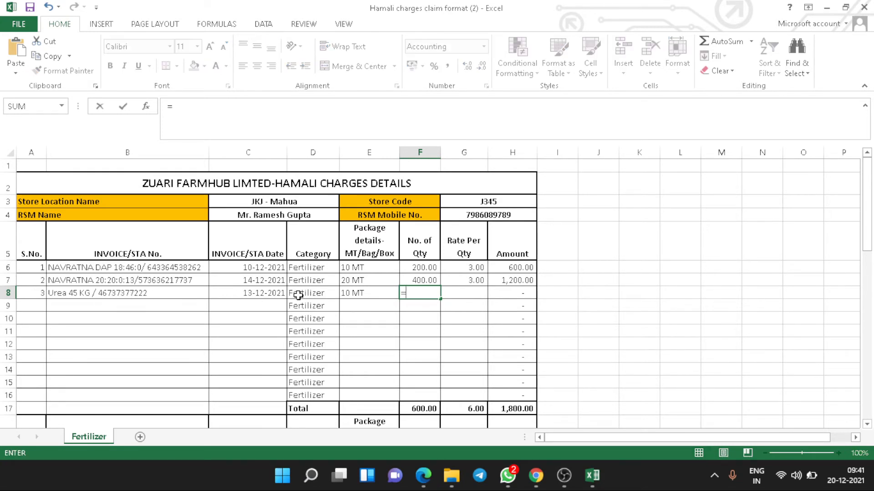
text(10*1000)
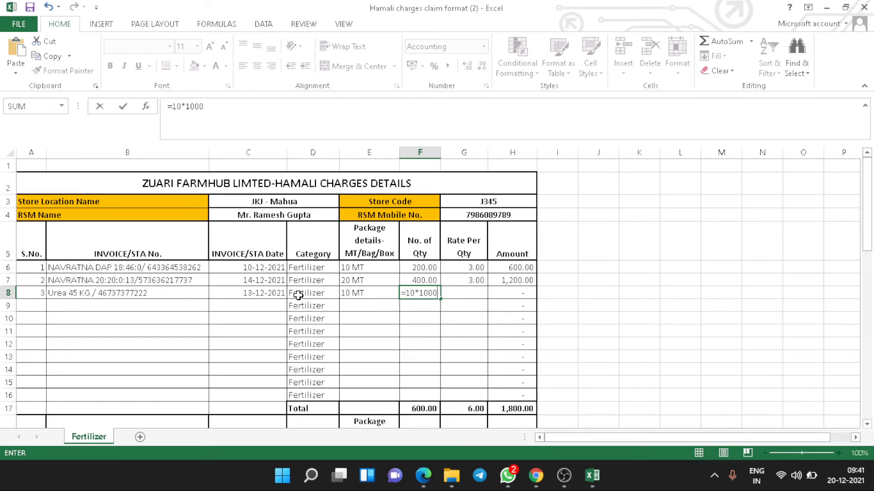
text(/)
text(45)
key(Tab)
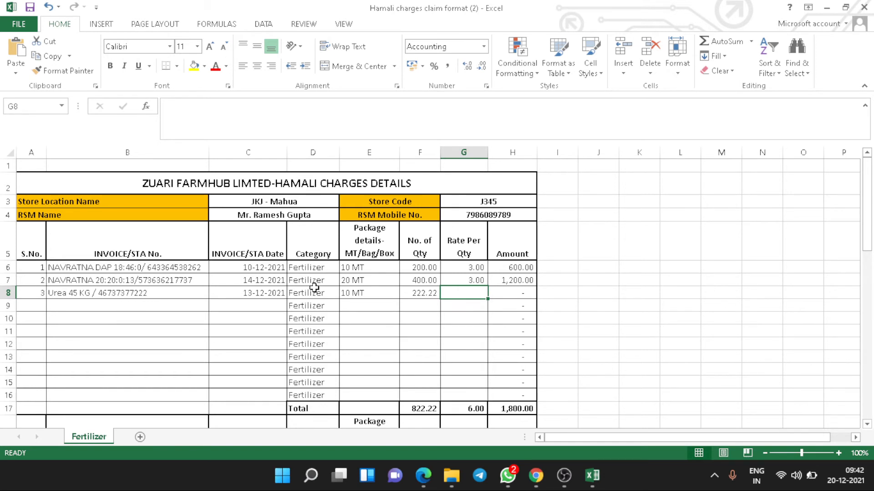
text(3)
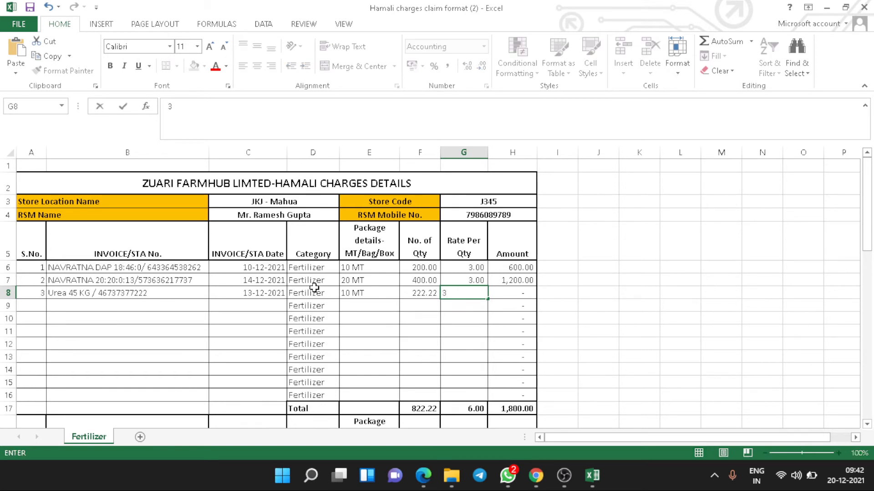
key(Tab)
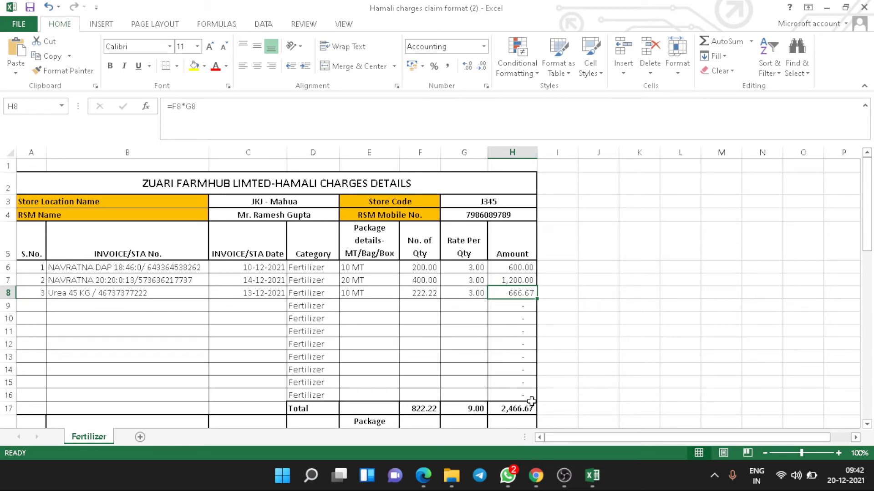
Enter serial 1 and the Microfood 1 KG invoice number in the first SPN/WSF row.
scroll(531, 387, down, 2)
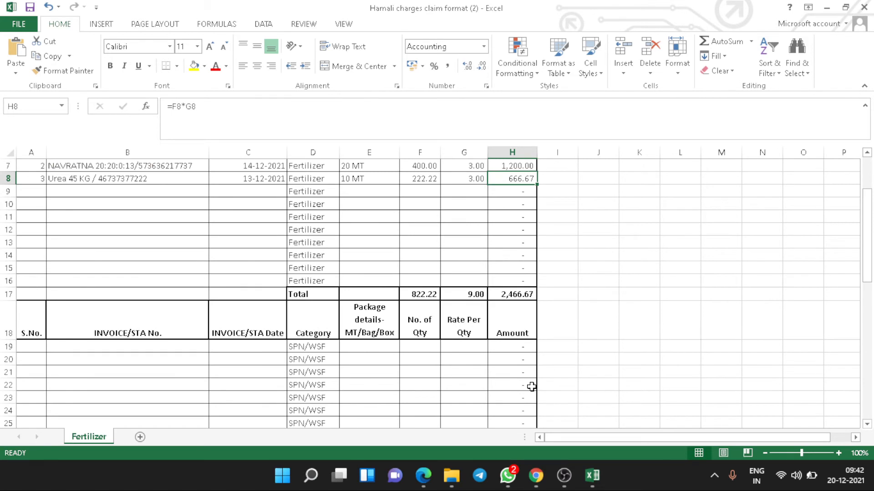
scroll(531, 386, down, 2)
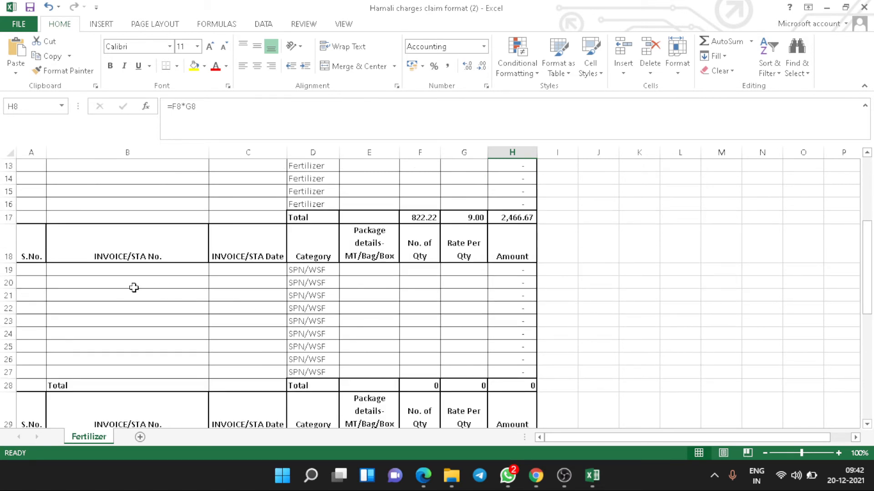
click(29, 270)
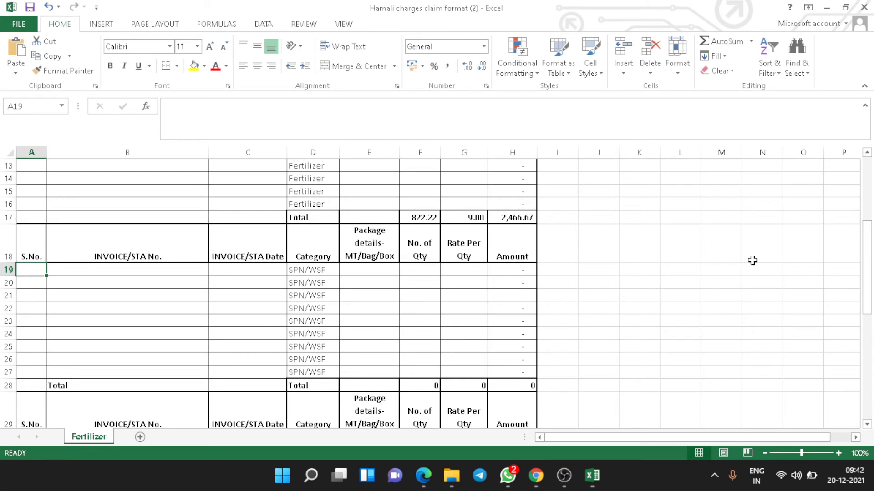
text(1)
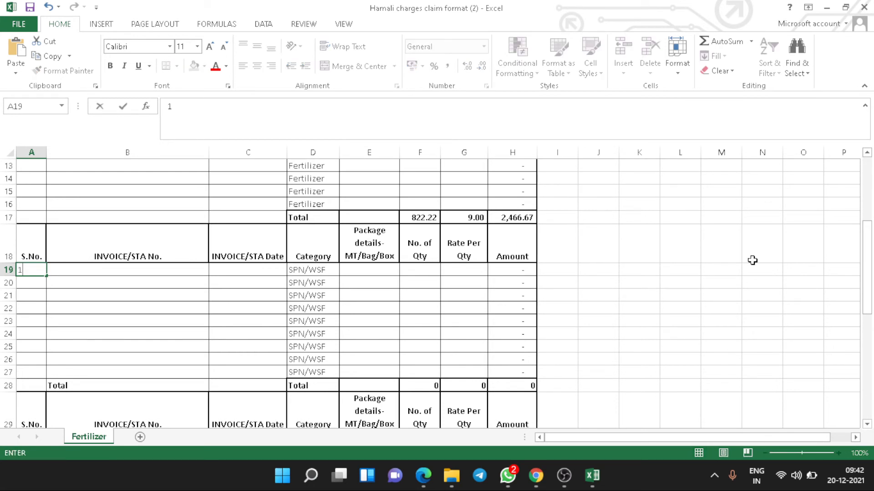
key(Tab)
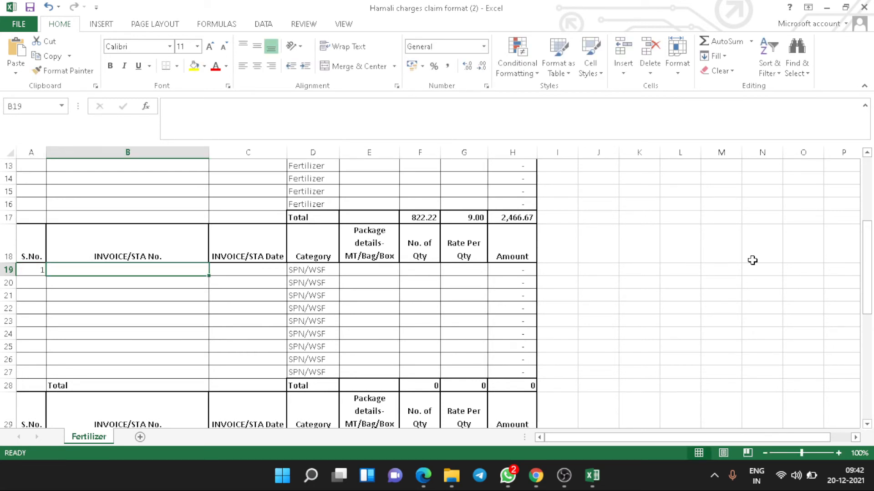
text(Micro)
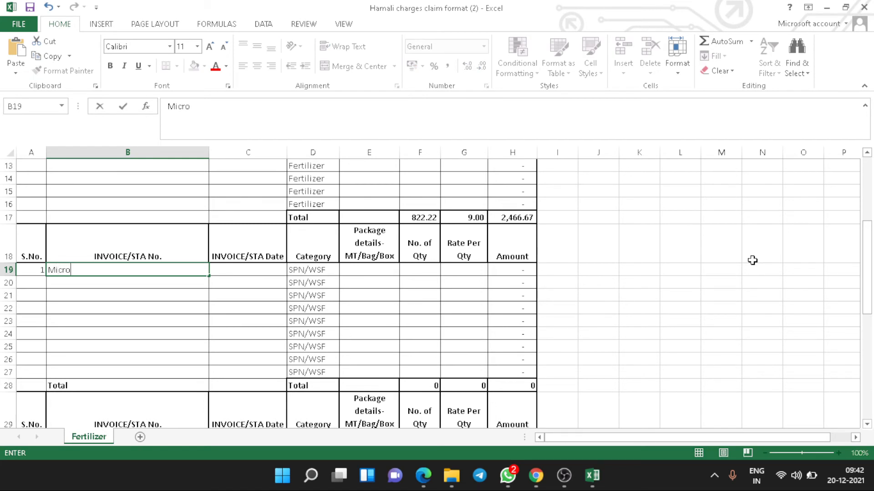
text(food 1 KG / 64442374623874328)
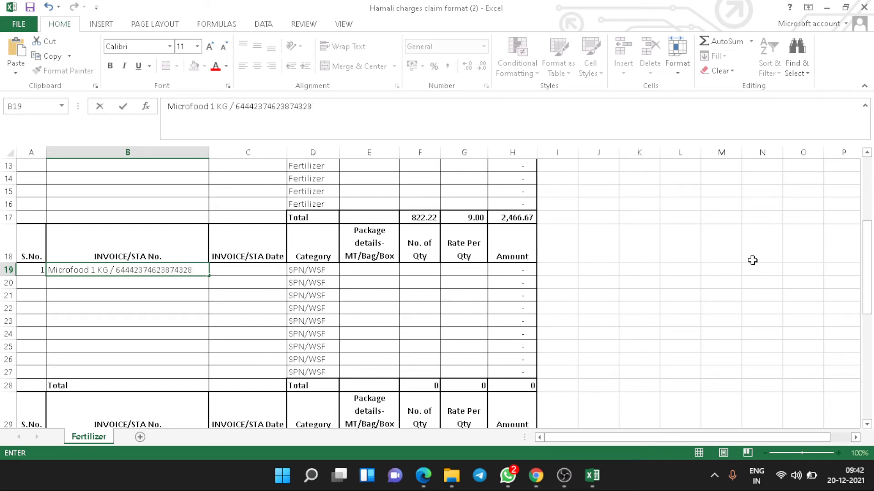
key(BackSpace)
key(Tab)
Fill in date 12-12-2021, package 10 and quantity formula =20*10 (200.00).
text(12)
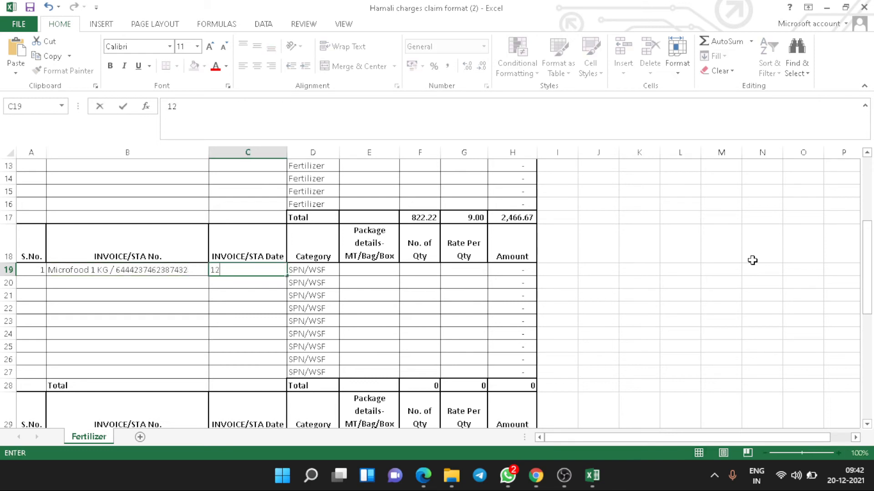
text(-12-2021)
key(Tab)
key(Tab)
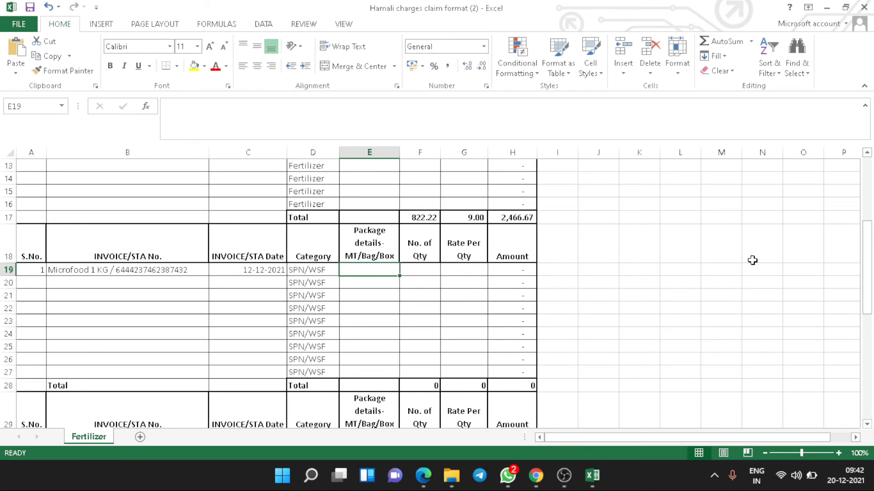
text(10)
key(Tab)
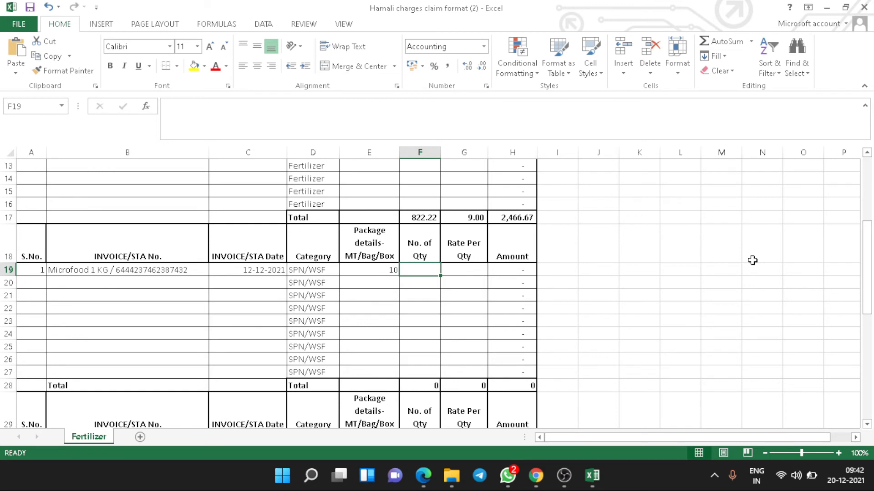
text(=)
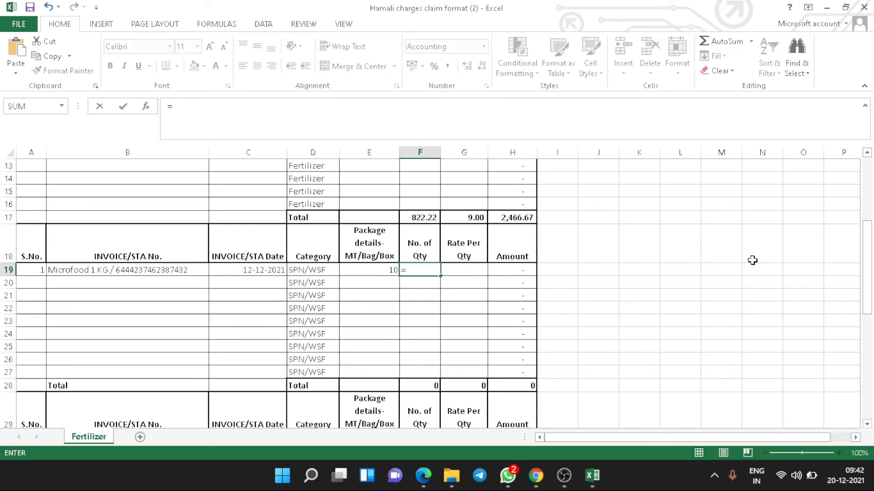
key(BackSpace)
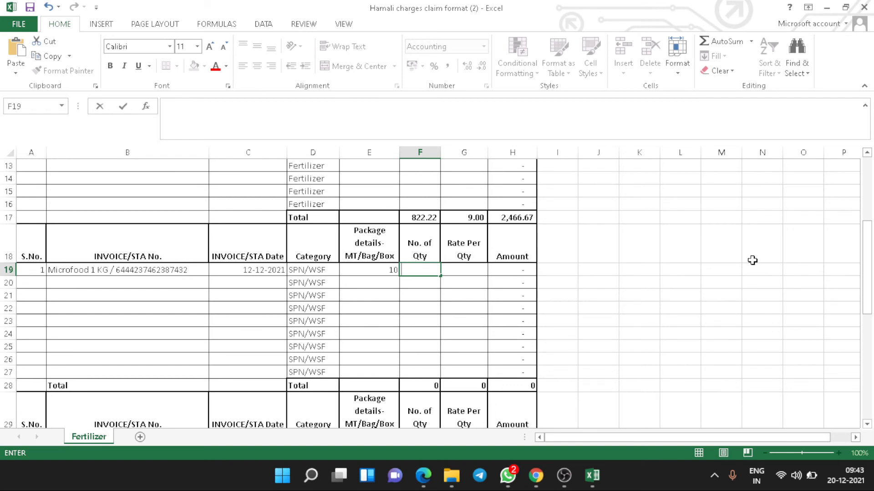
text(=20)
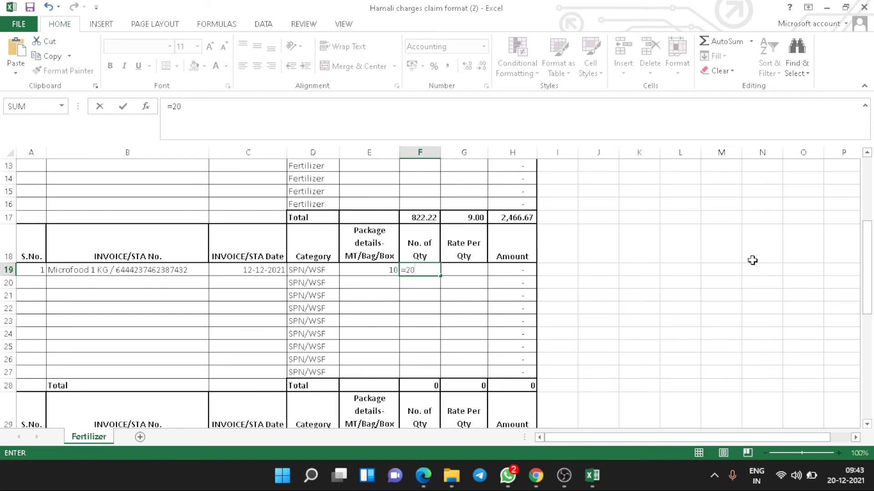
text(*10)
key(Return)
key(Up)
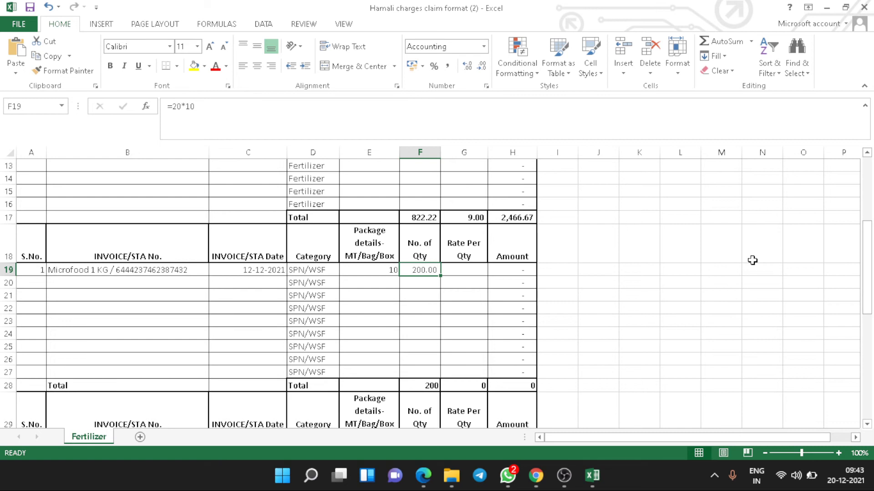
key(Left)
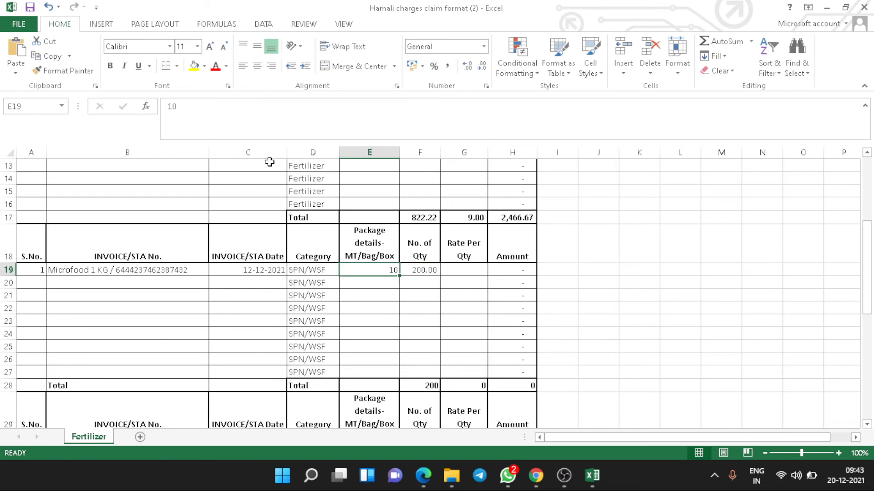
Change the package details in E19 to read 10 Box.
click(228, 102)
text(Bog)
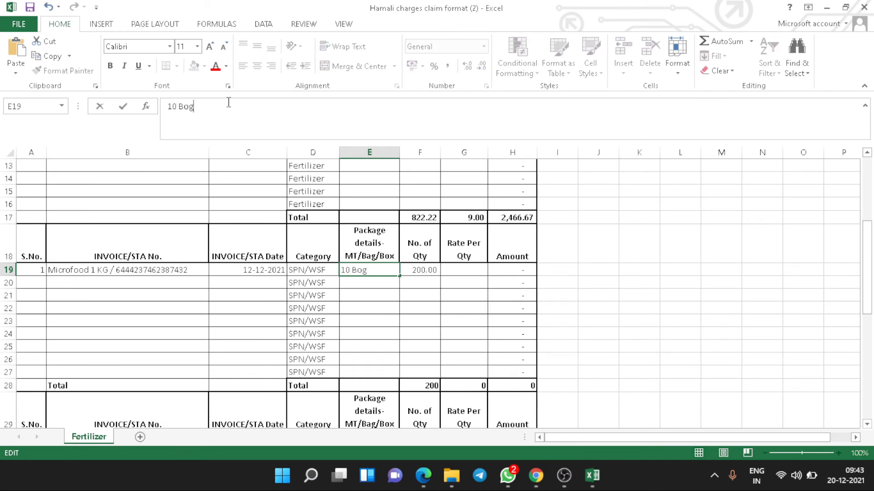
key(BackSpace)
key(BackSpace)
text(ox)
key(Tab)
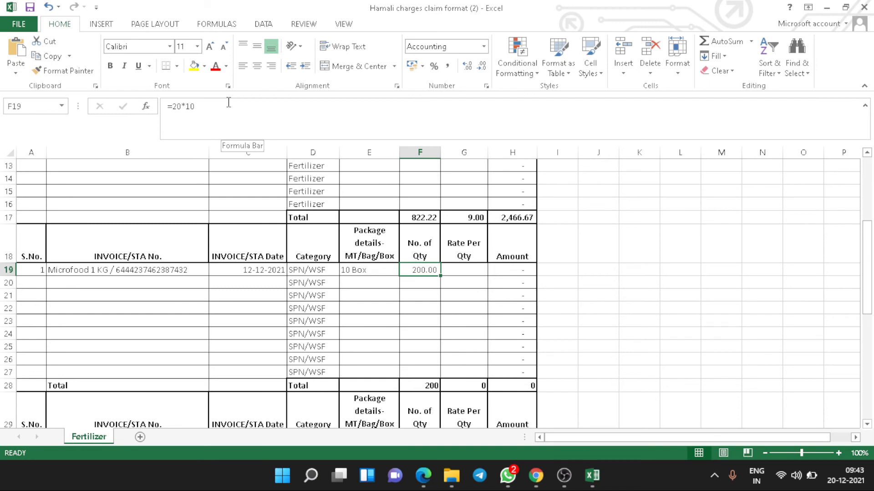
Enter rate 1.5 in G19 so the amount calculates to 300.00.
key(Tab)
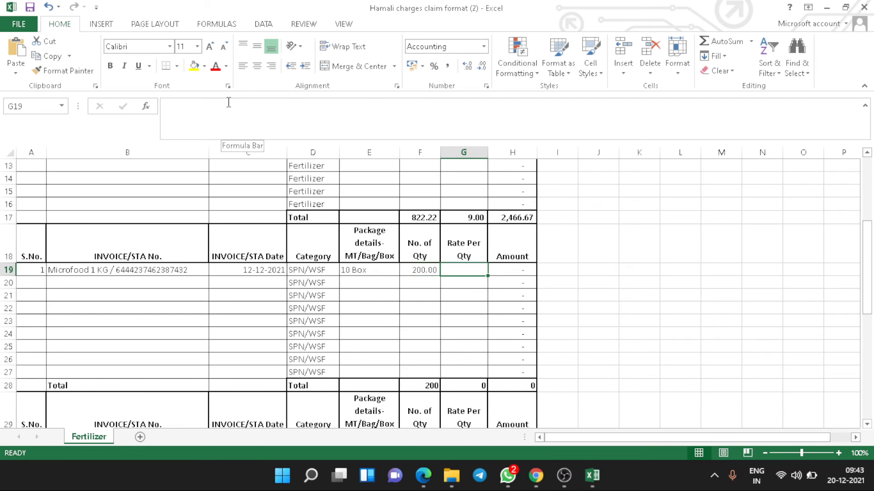
text(1.)
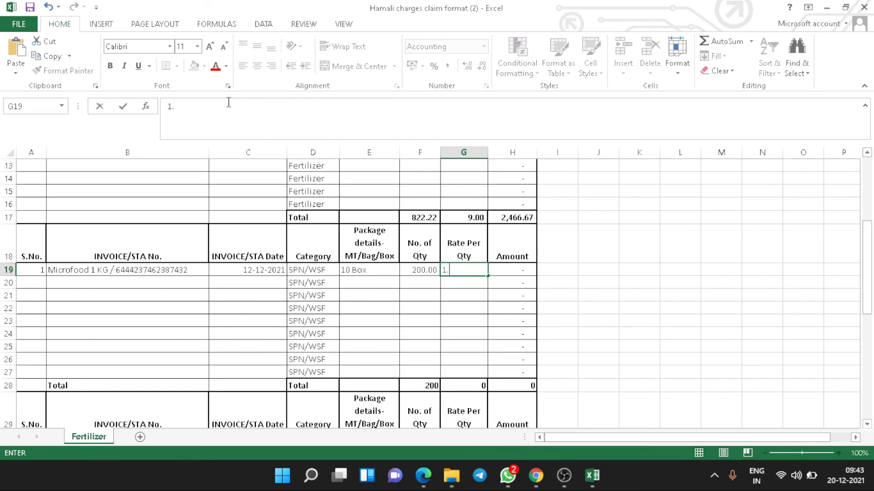
text(5)
key(ctrl+Return)
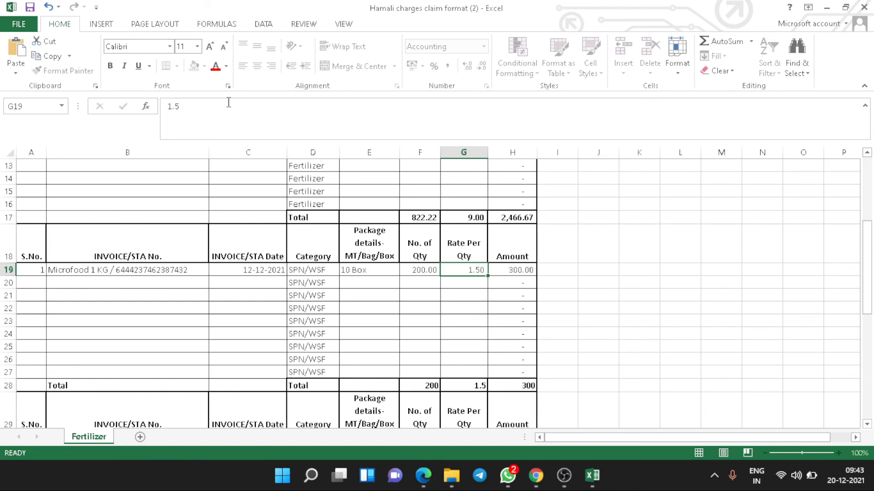
key(Right)
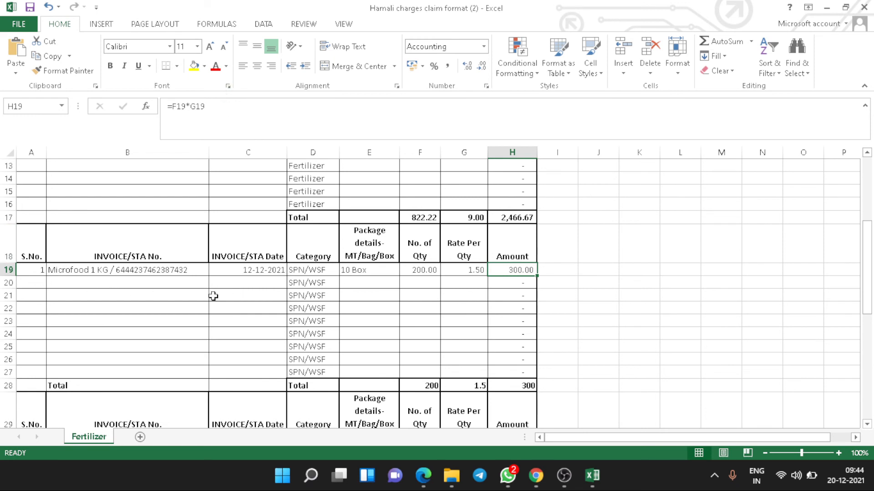
scroll(193, 306, down, 3)
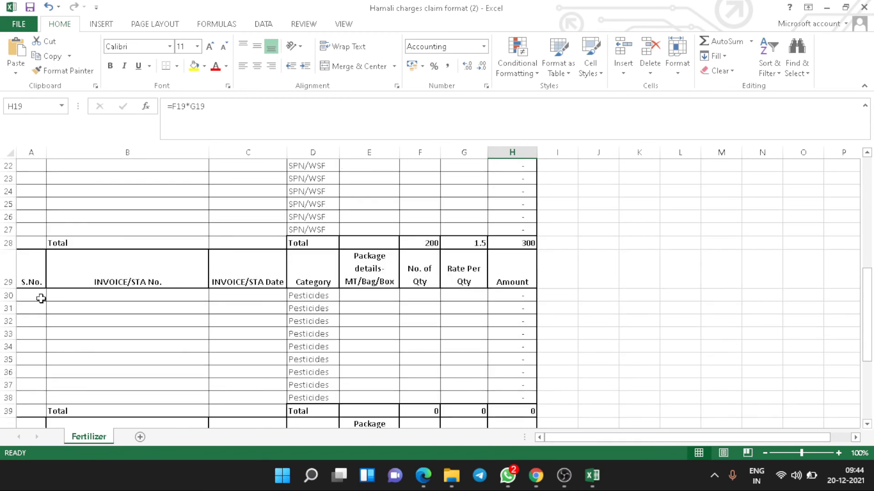
click(41, 298)
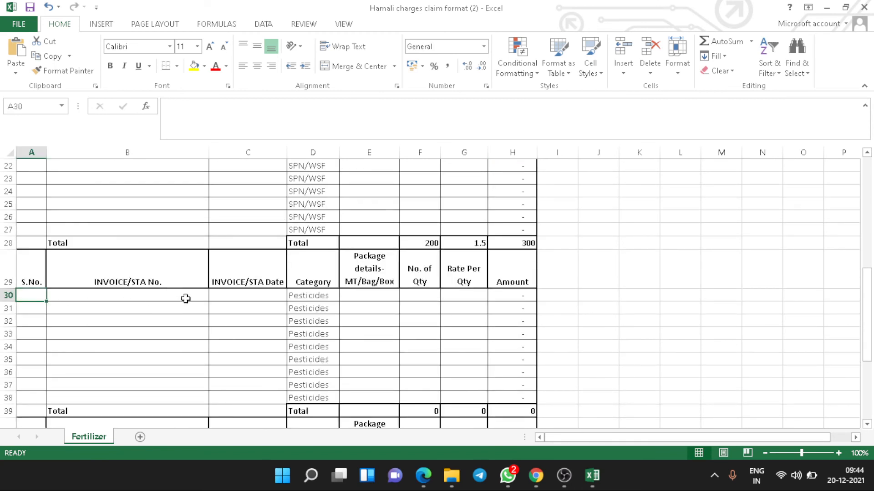
scroll(283, 299, down, 4)
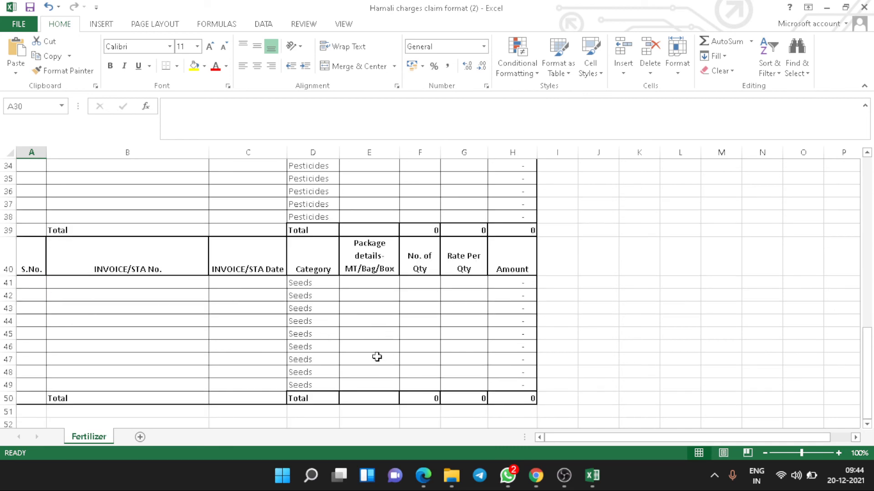
scroll(377, 358, up, 11)
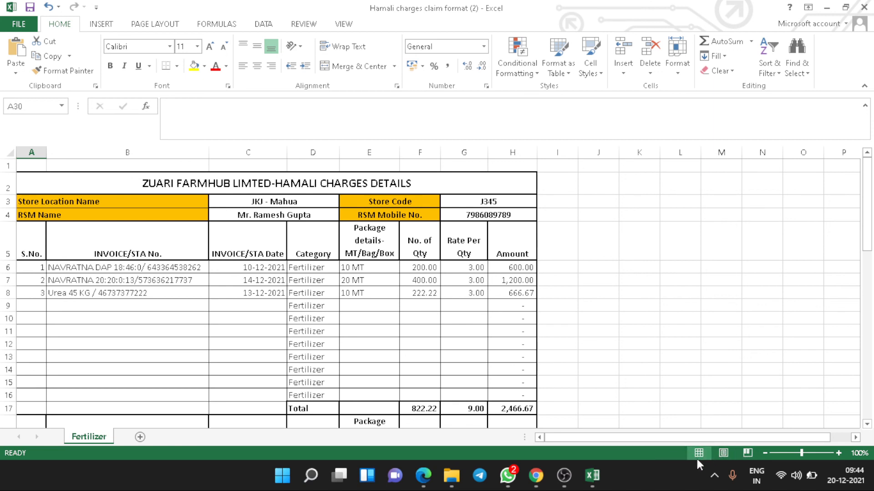
click(750, 454)
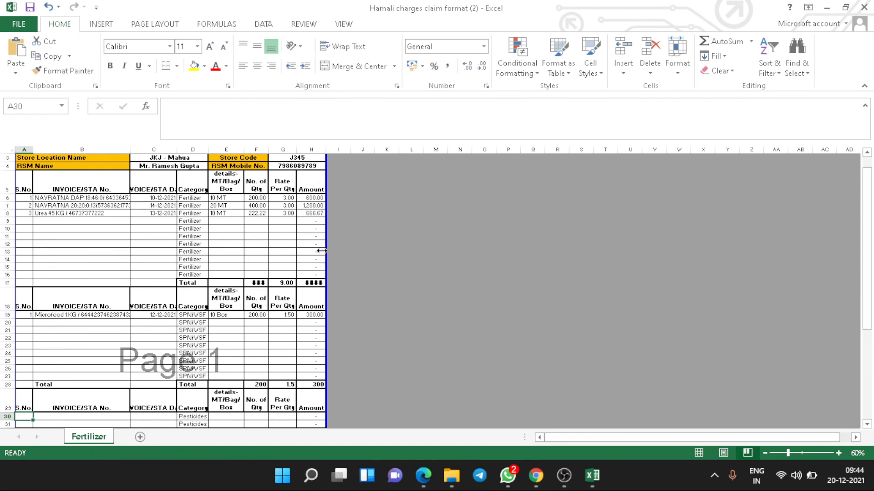
scroll(331, 295, down, 9)
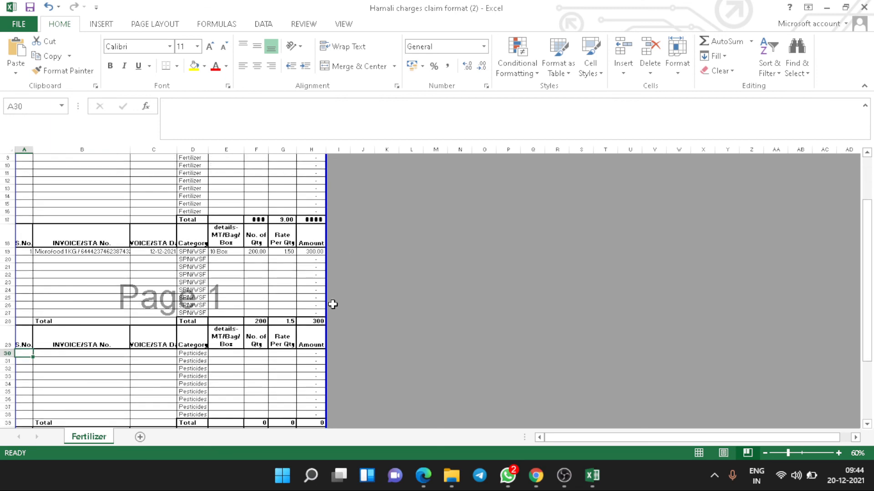
scroll(332, 304, up, 10)
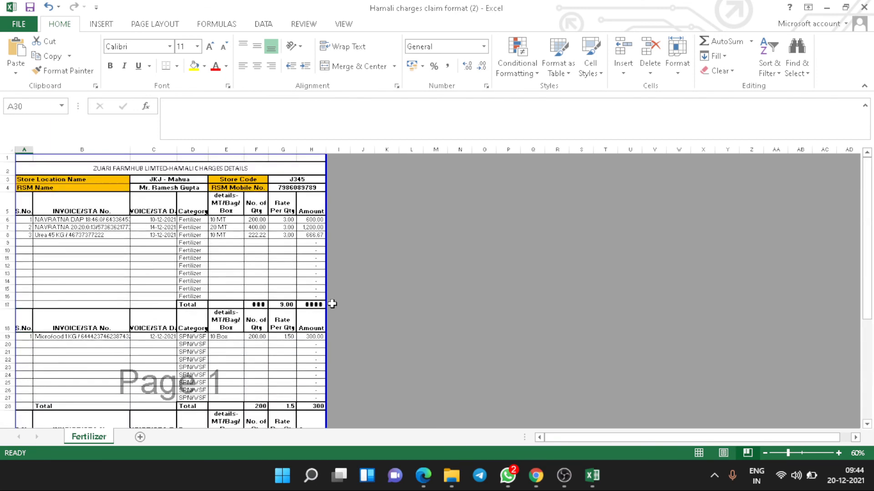
click(699, 452)
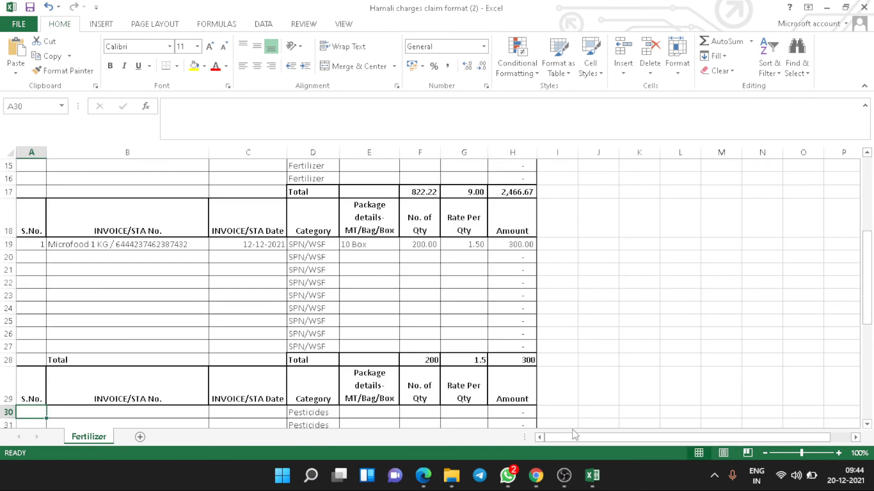
scroll(571, 310, up, 5)
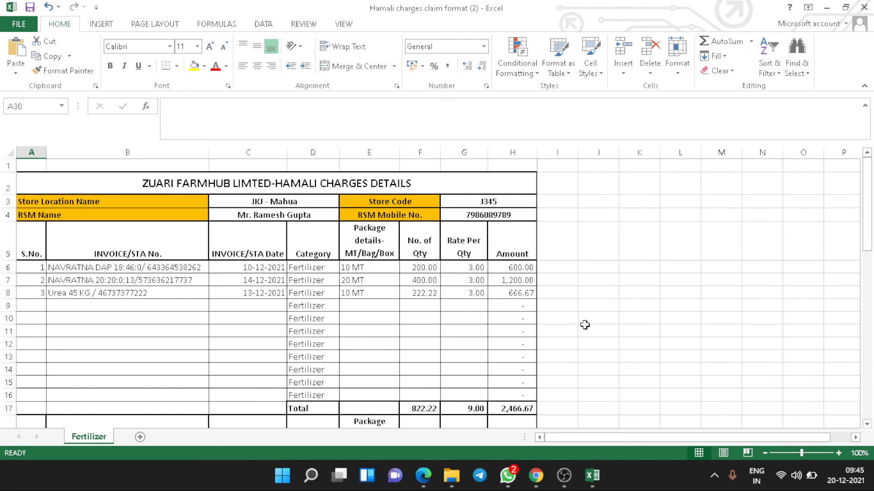
Check the one-page A4 print preview with margins shown, then close the workbook.
key(ctrl+p)
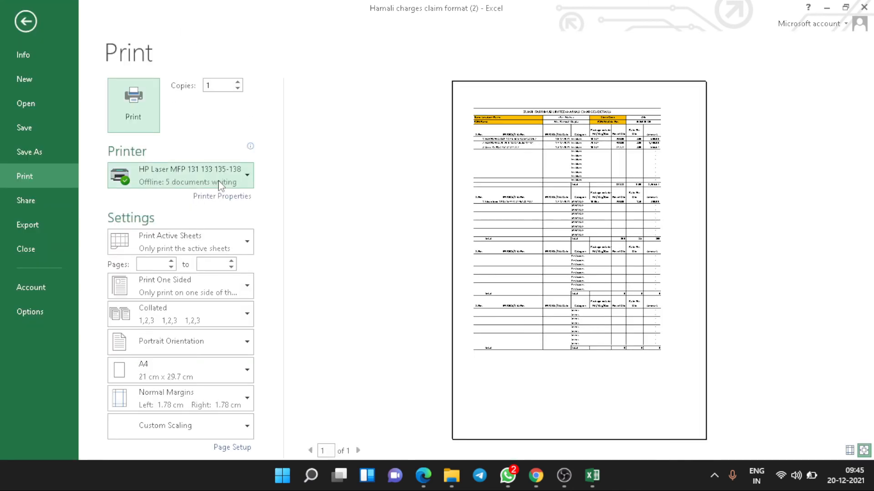
click(849, 451)
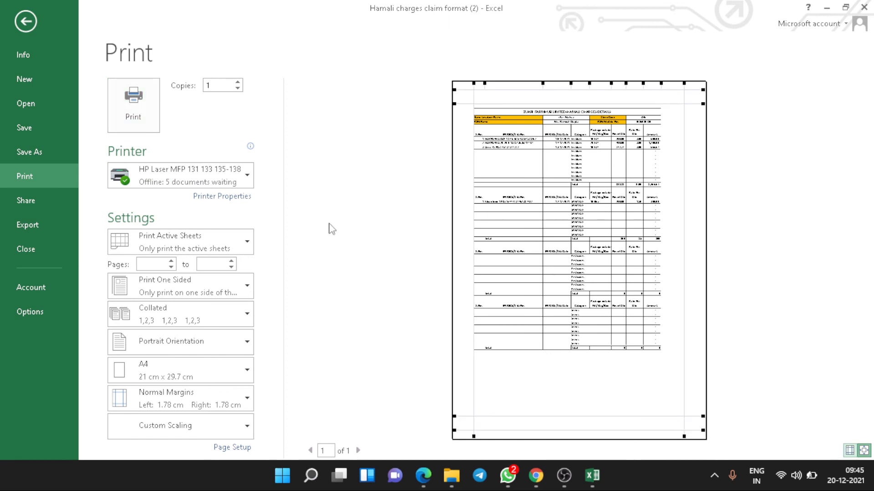
click(45, 243)
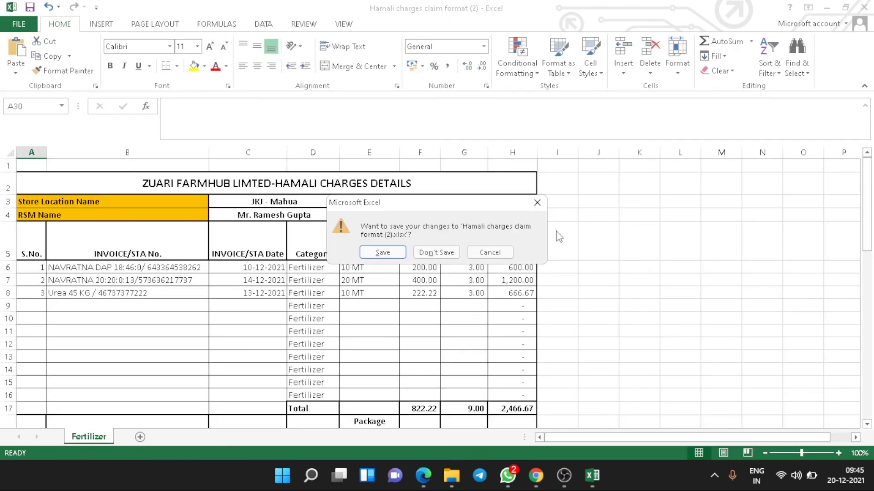
Cancel the save prompt, keeping the Hamali charges claim workbook open, then switch to OBS.
click(492, 253)
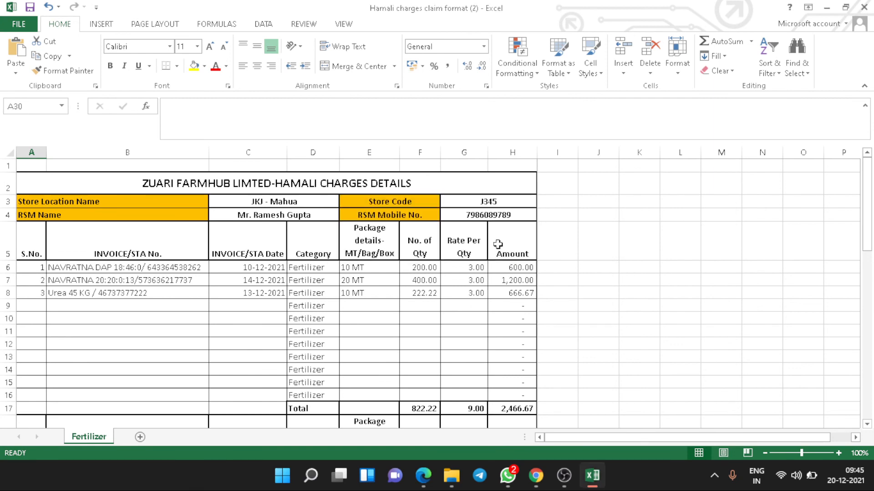
click(560, 285)
click(609, 335)
click(552, 237)
click(609, 310)
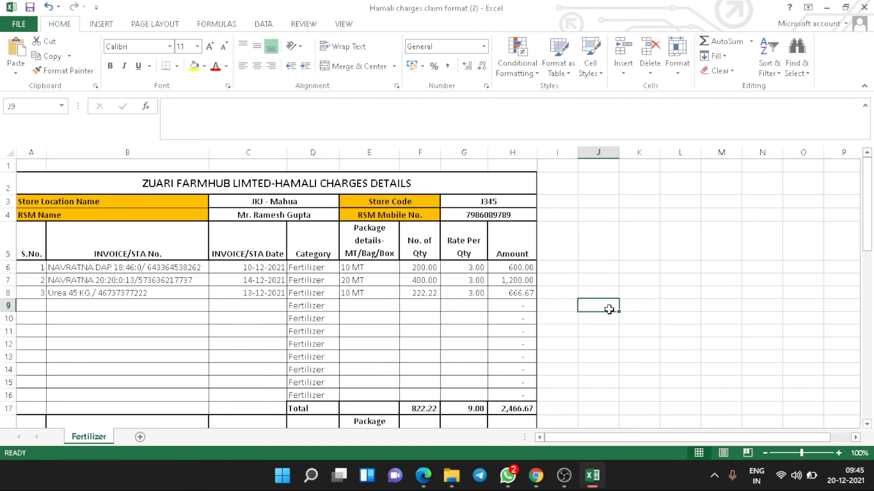
click(565, 476)
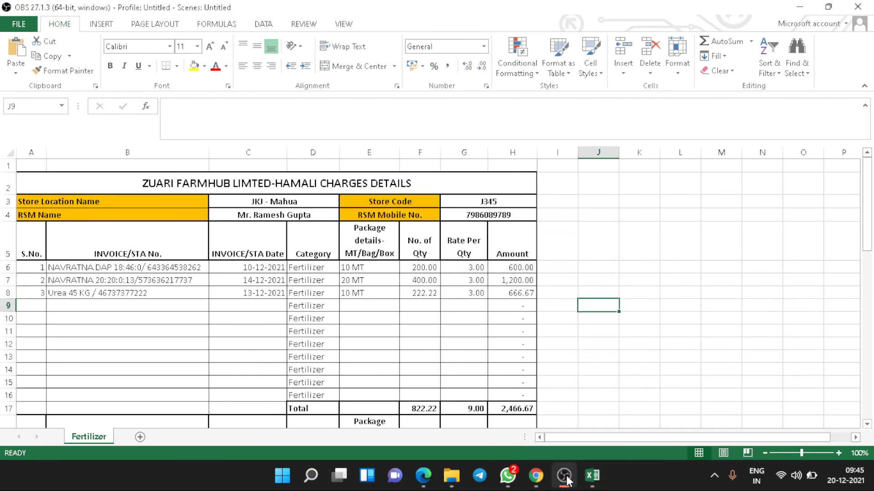